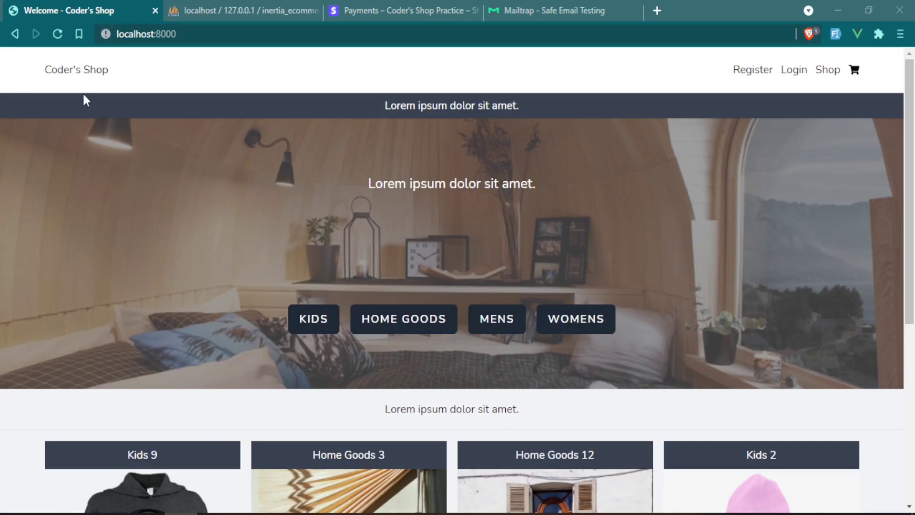
Step: Scroll the Coder's Shop home page and open the Kids category
{"action": "scroll", "coordinate": [255, 158], "scroll_direction": "down", "scroll_amount": 3}
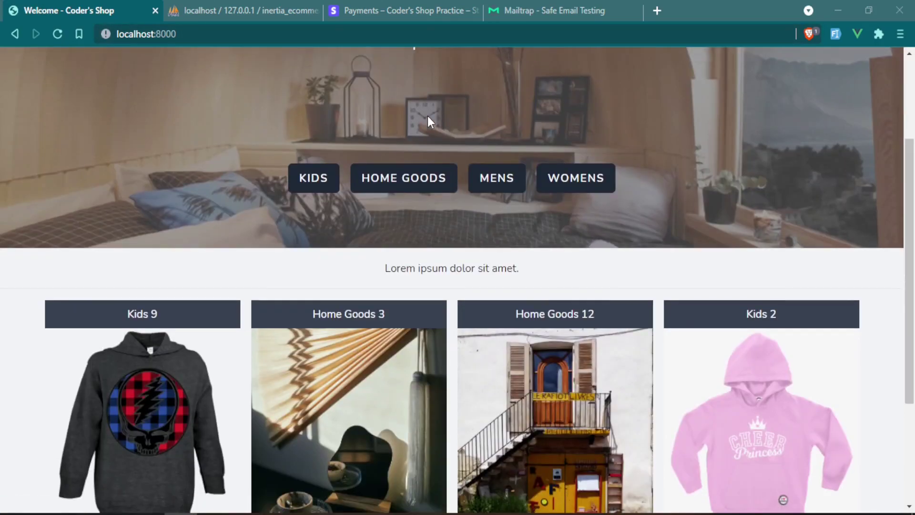
{"action": "scroll", "coordinate": [428, 116], "scroll_direction": "down", "scroll_amount": 2}
{"action": "scroll", "coordinate": [427, 116], "scroll_direction": "down", "scroll_amount": 2}
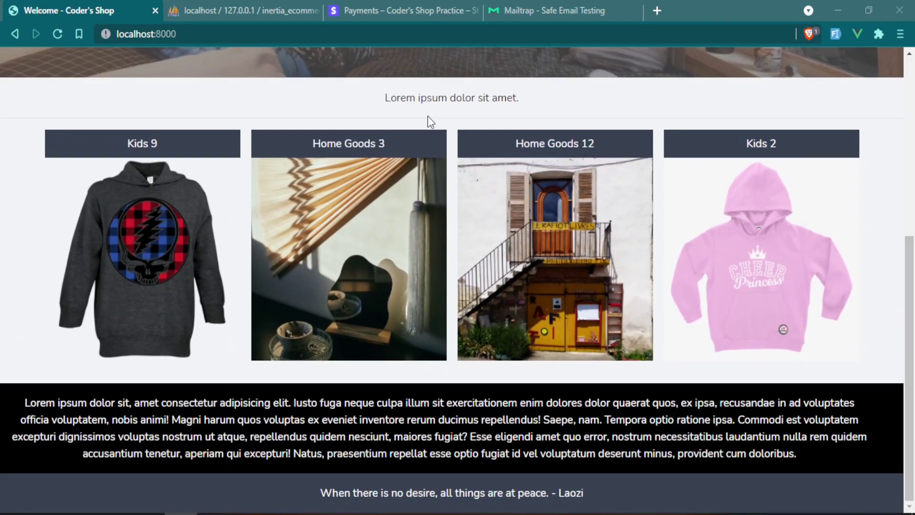
{"action": "scroll", "coordinate": [427, 116], "scroll_direction": "up", "scroll_amount": 1}
{"action": "scroll", "coordinate": [427, 116], "scroll_direction": "up", "scroll_amount": 5}
{"action": "scroll", "coordinate": [394, 204], "scroll_direction": "down", "scroll_amount": 3}
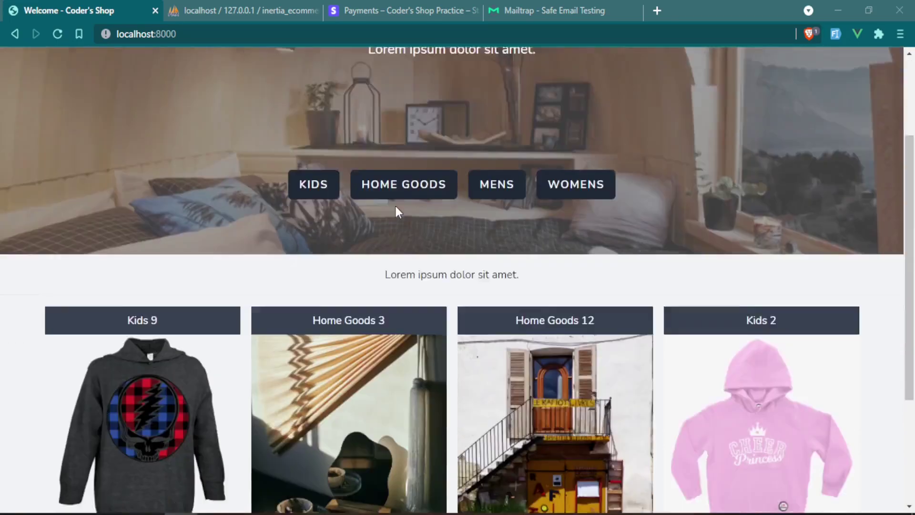
{"action": "scroll", "coordinate": [298, 134], "scroll_direction": "down", "scroll_amount": 2}
{"action": "left_click", "coordinate": [328, 114]}
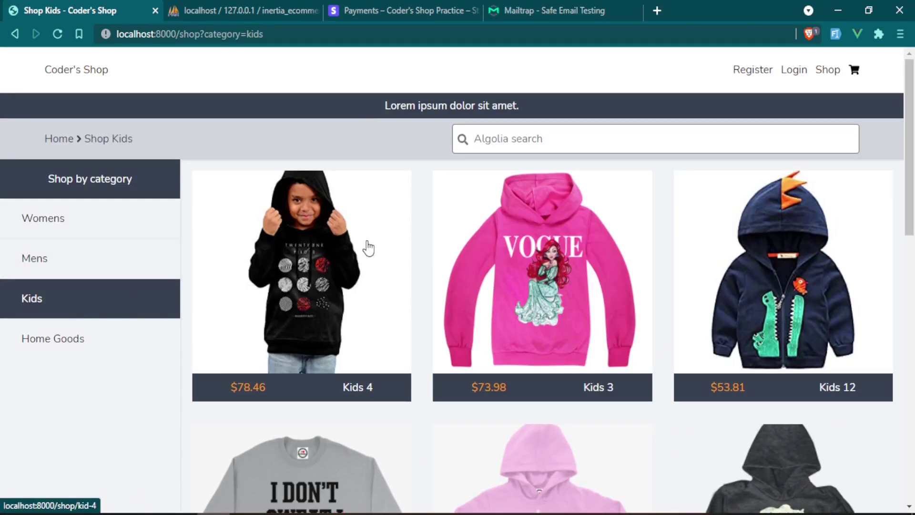
Step: Browse the Kids product grid, then switch to the Womens category listing
{"action": "scroll", "coordinate": [368, 247], "scroll_direction": "down", "scroll_amount": 1}
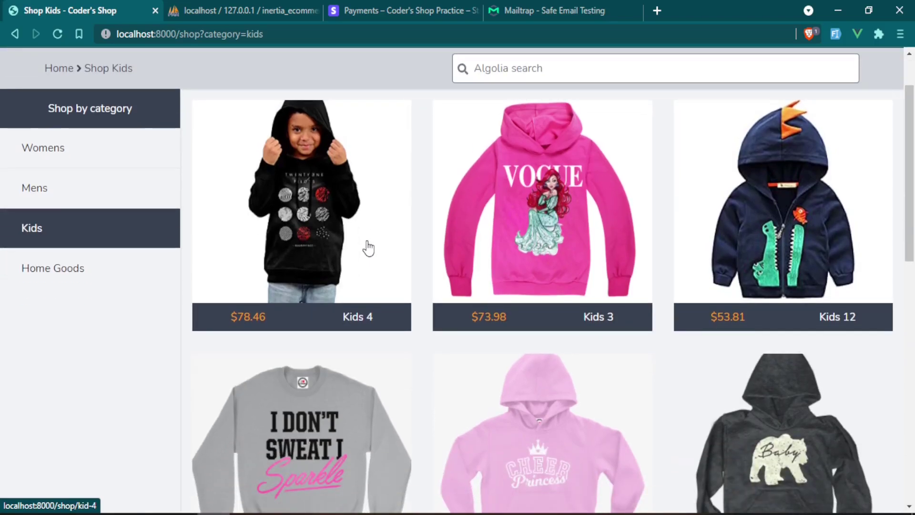
{"action": "scroll", "coordinate": [368, 248], "scroll_direction": "down", "scroll_amount": 1}
{"action": "scroll", "coordinate": [368, 248], "scroll_direction": "down", "scroll_amount": 2}
{"action": "scroll", "coordinate": [368, 248], "scroll_direction": "down", "scroll_amount": 4}
{"action": "scroll", "coordinate": [368, 248], "scroll_direction": "down", "scroll_amount": 2}
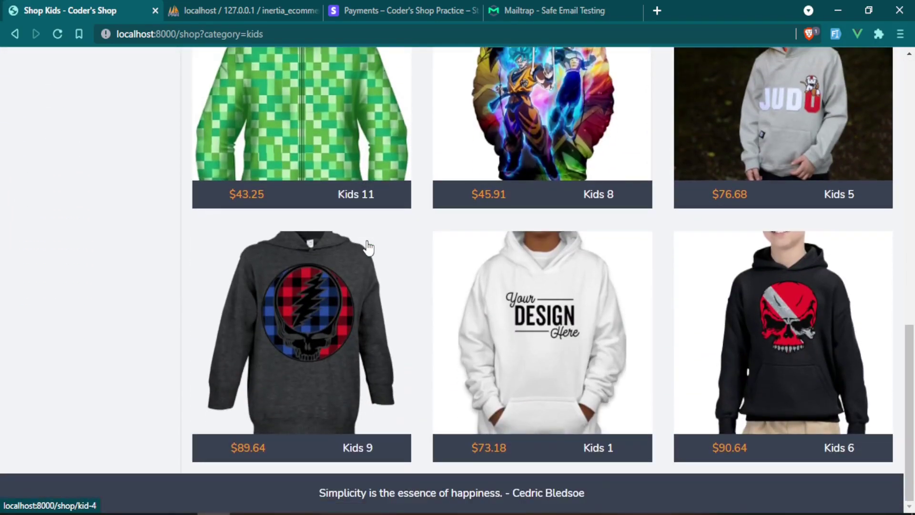
{"action": "scroll", "coordinate": [368, 248], "scroll_direction": "up", "scroll_amount": 3}
{"action": "scroll", "coordinate": [368, 248], "scroll_direction": "up", "scroll_amount": 10}
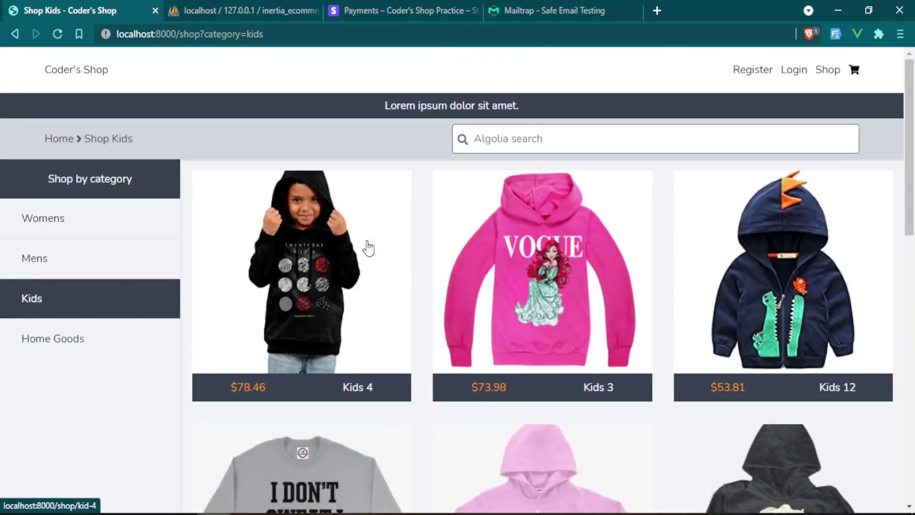
{"action": "left_click", "coordinate": [73, 234]}
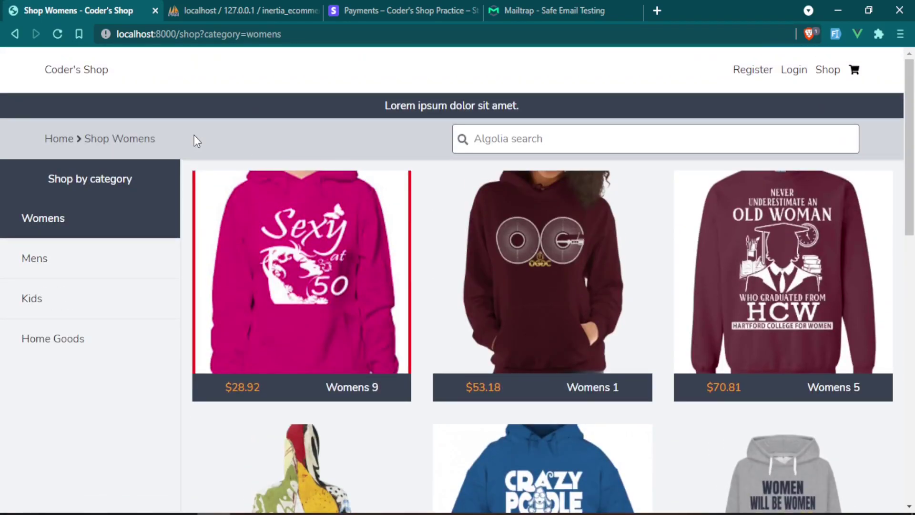
Step: Search for 'kids' and open the Kids 11 hoodie product page
{"action": "left_click", "coordinate": [536, 141]}
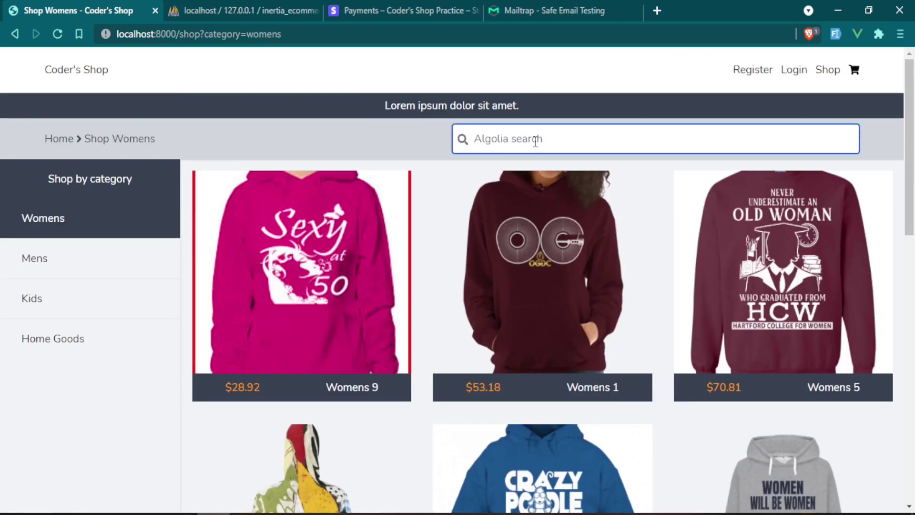
{"action": "type", "text": "kids"}
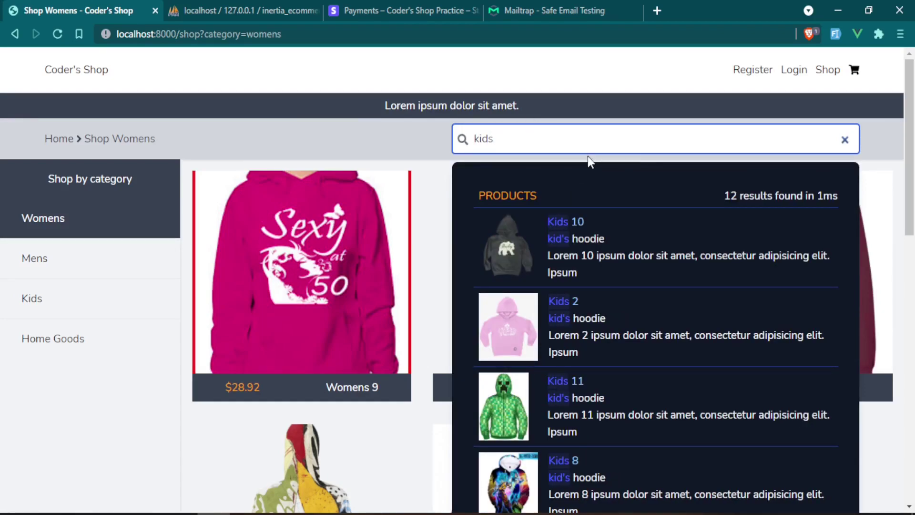
{"action": "key", "text": "Down"}
{"action": "key", "text": "Down"}
{"action": "key", "text": "Down"}
{"action": "key", "text": "Down"}
{"action": "key", "text": "Up"}
{"action": "key", "text": "Return"}
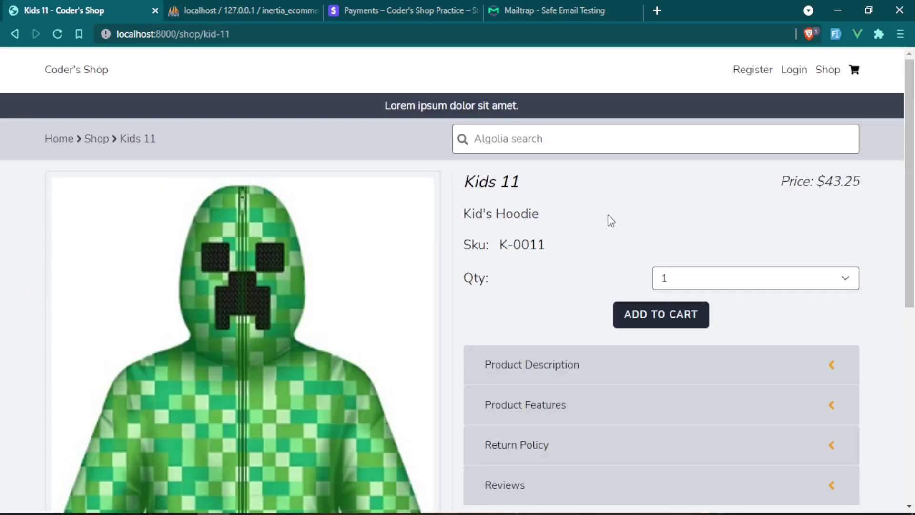
{"action": "scroll", "coordinate": [614, 202], "scroll_direction": "down", "scroll_amount": 2}
{"action": "scroll", "coordinate": [613, 202], "scroll_direction": "down", "scroll_amount": 1}
{"action": "scroll", "coordinate": [614, 202], "scroll_direction": "up", "scroll_amount": 1}
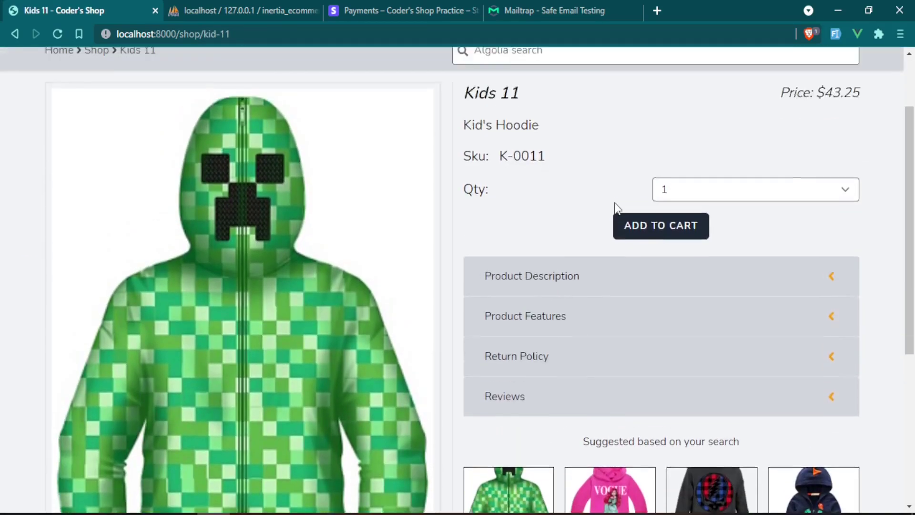
{"action": "scroll", "coordinate": [614, 202], "scroll_direction": "up", "scroll_amount": 2}
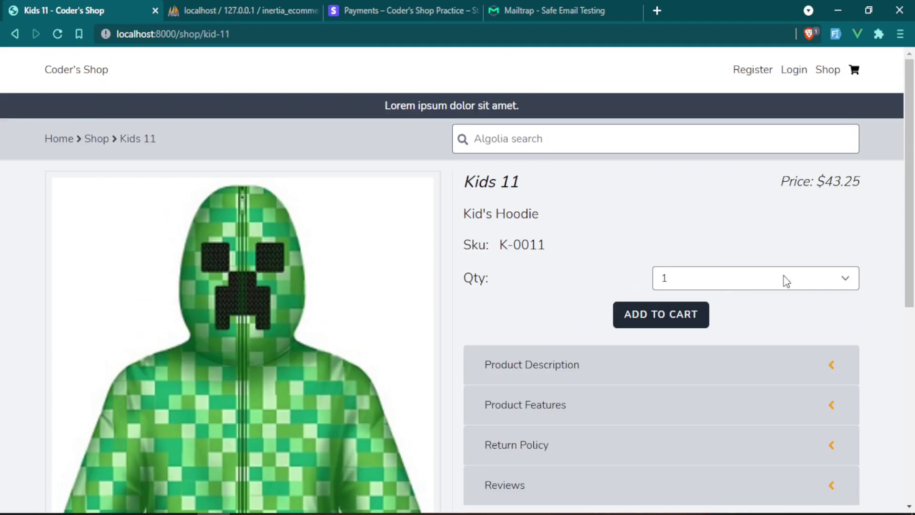
{"action": "scroll", "coordinate": [825, 210], "scroll_direction": "down", "scroll_amount": 5}
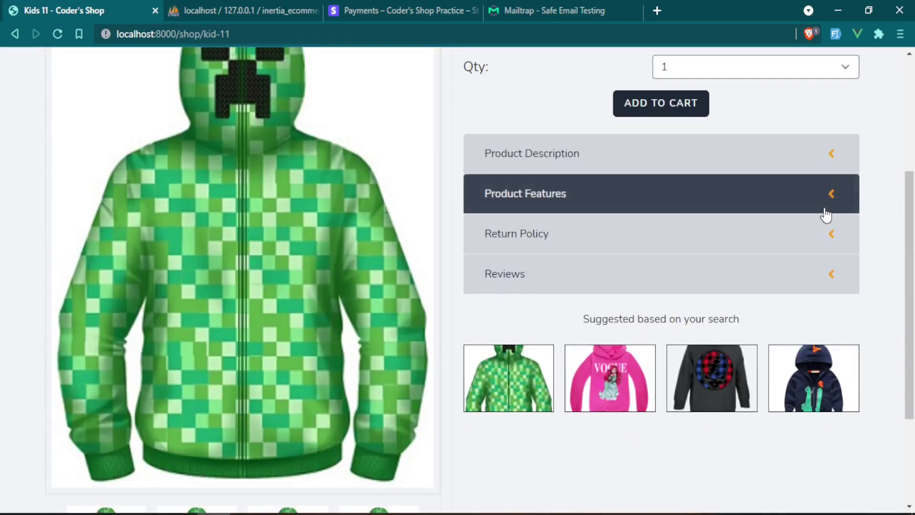
Step: Expand the Kids 11 hoodie's Product Features and Return Policy sections and read them
{"action": "left_click", "coordinate": [708, 165]}
{"action": "left_click", "coordinate": [707, 193]}
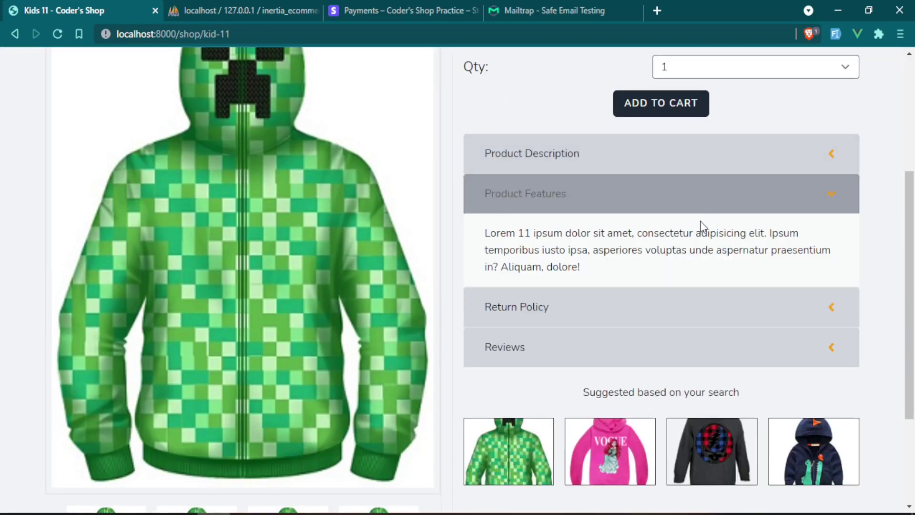
{"action": "left_click", "coordinate": [678, 307]}
{"action": "scroll", "coordinate": [680, 314], "scroll_direction": "down", "scroll_amount": 3}
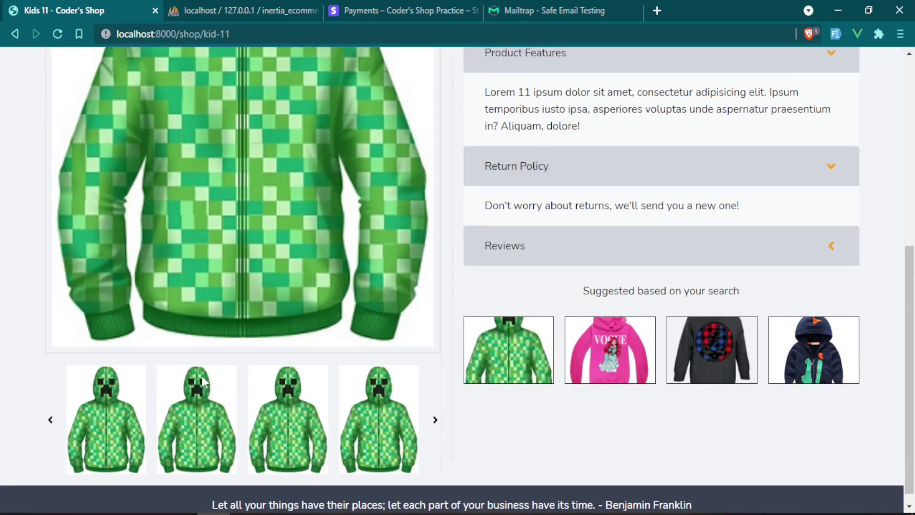
{"action": "scroll", "coordinate": [343, 411], "scroll_direction": "up", "scroll_amount": 1}
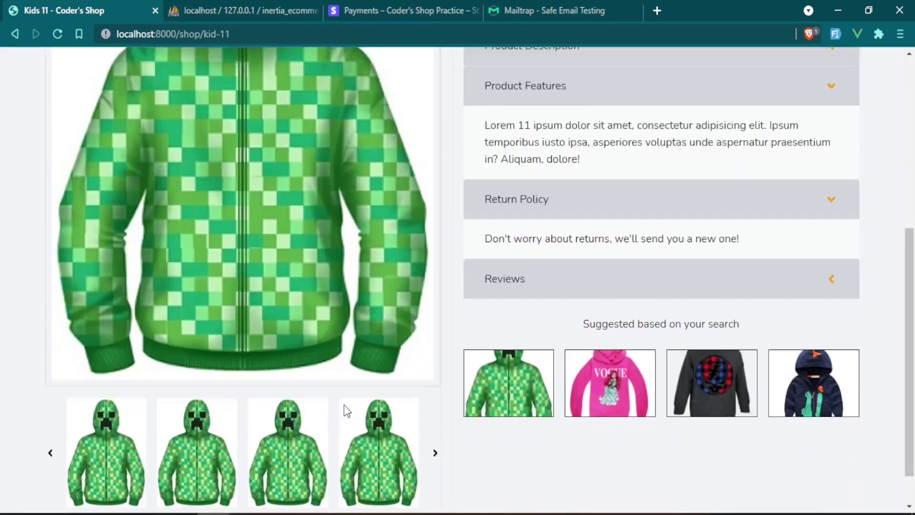
{"action": "scroll", "coordinate": [345, 408], "scroll_direction": "down", "scroll_amount": 1}
{"action": "scroll", "coordinate": [346, 411], "scroll_direction": "up", "scroll_amount": 3}
{"action": "scroll", "coordinate": [346, 409], "scroll_direction": "down", "scroll_amount": 2}
{"action": "scroll", "coordinate": [348, 409], "scroll_direction": "down", "scroll_amount": 1}
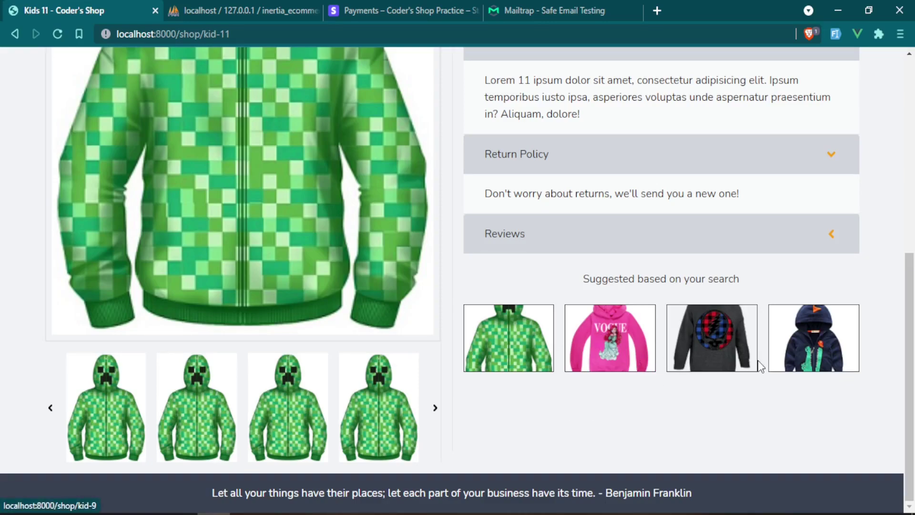
{"action": "scroll", "coordinate": [733, 365], "scroll_direction": "up", "scroll_amount": 4}
{"action": "scroll", "coordinate": [733, 365], "scroll_direction": "up", "scroll_amount": 3}
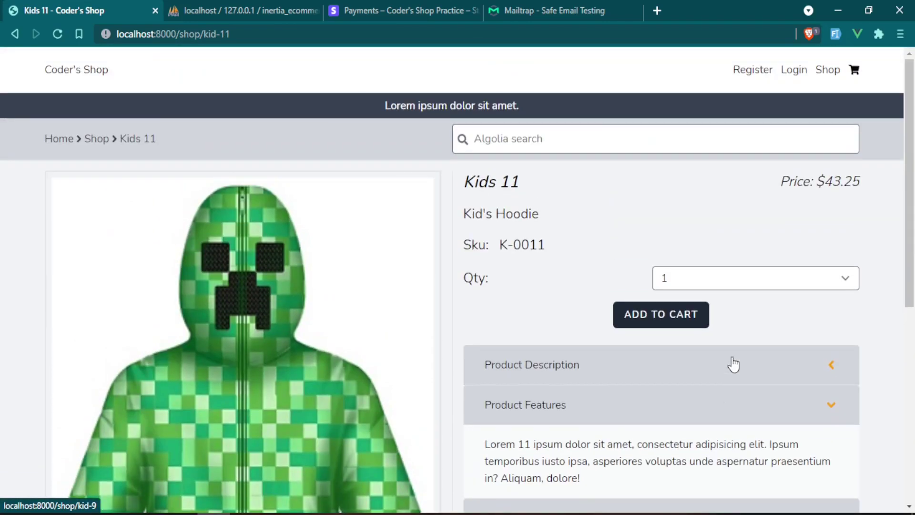
Step: Add three Kids 11 hoodies to the cart for a $129.75 subtotal
{"action": "left_click", "coordinate": [723, 286]}
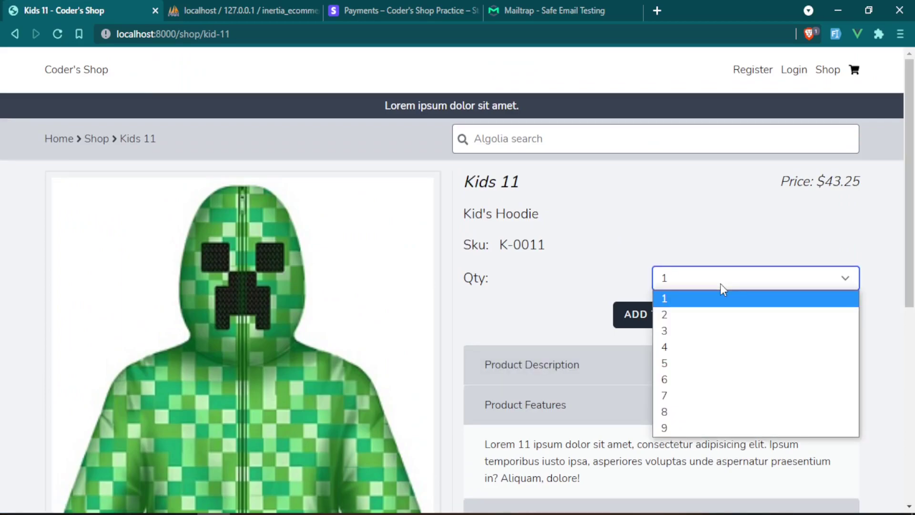
{"action": "left_click", "coordinate": [712, 334]}
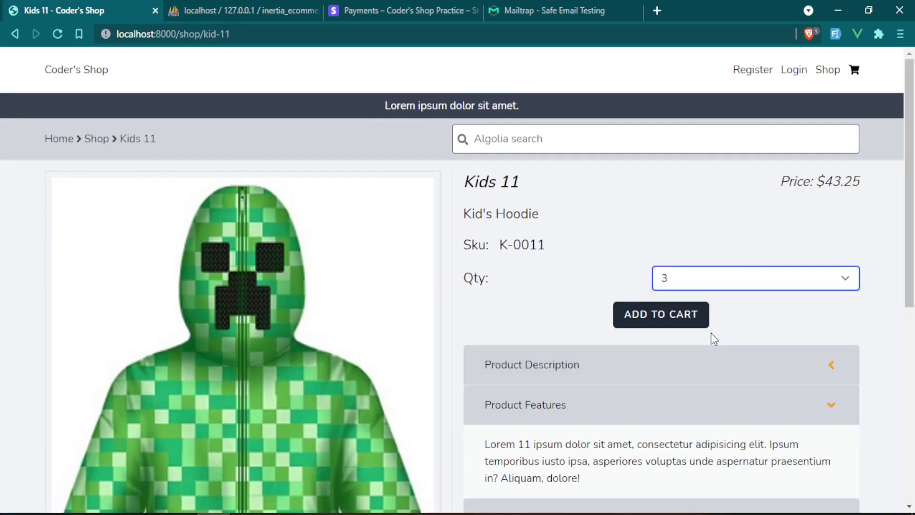
{"action": "left_click", "coordinate": [715, 279]}
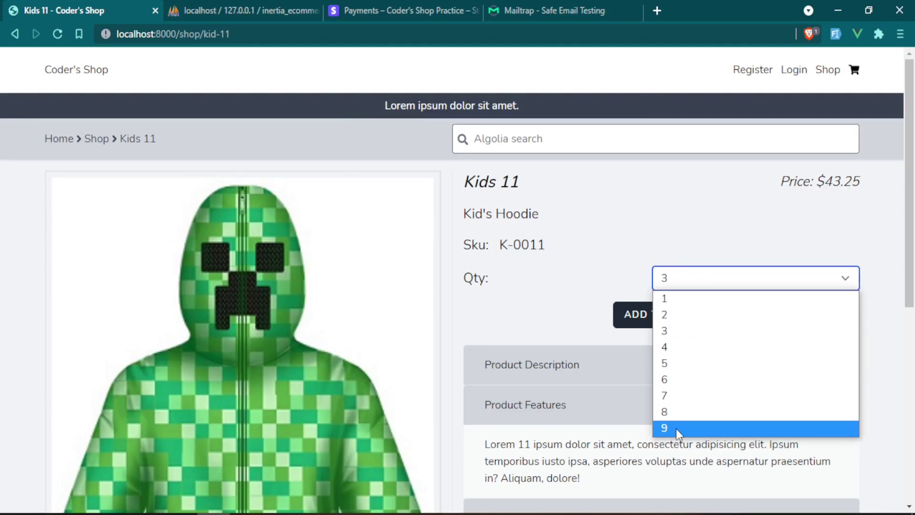
{"action": "left_click", "coordinate": [695, 250]}
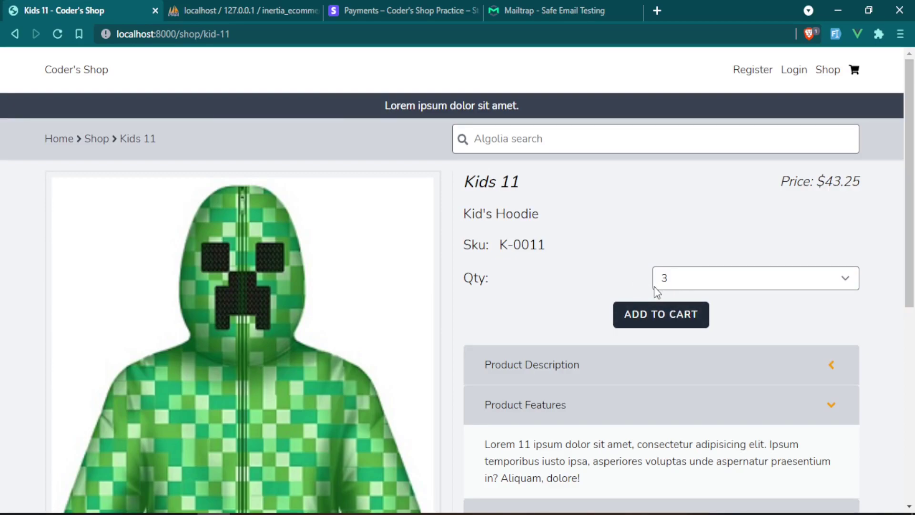
{"action": "scroll", "coordinate": [278, 279], "scroll_direction": "down", "scroll_amount": 3}
{"action": "scroll", "coordinate": [278, 279], "scroll_direction": "up", "scroll_amount": 3}
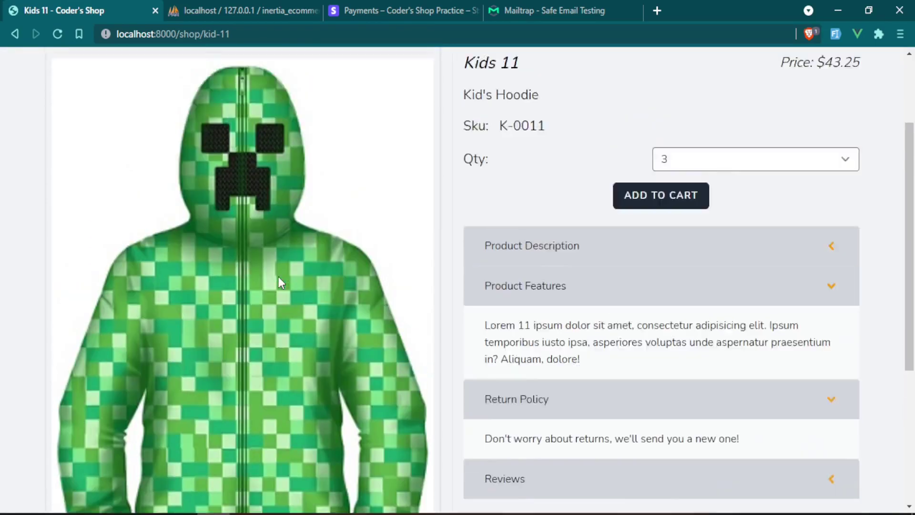
{"action": "left_click", "coordinate": [639, 320]}
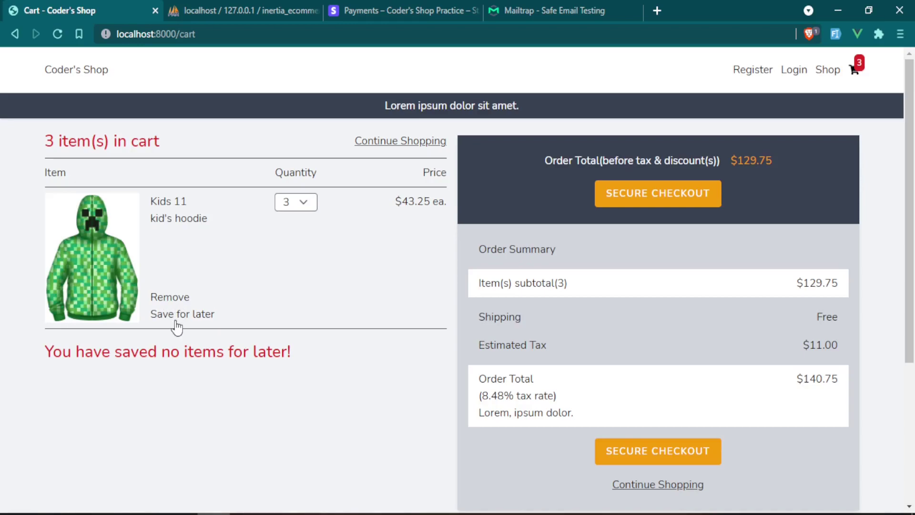
Step: Toggle the Kids 11 hoodies through Save for later, then move five back into the cart
{"action": "left_click", "coordinate": [179, 315]}
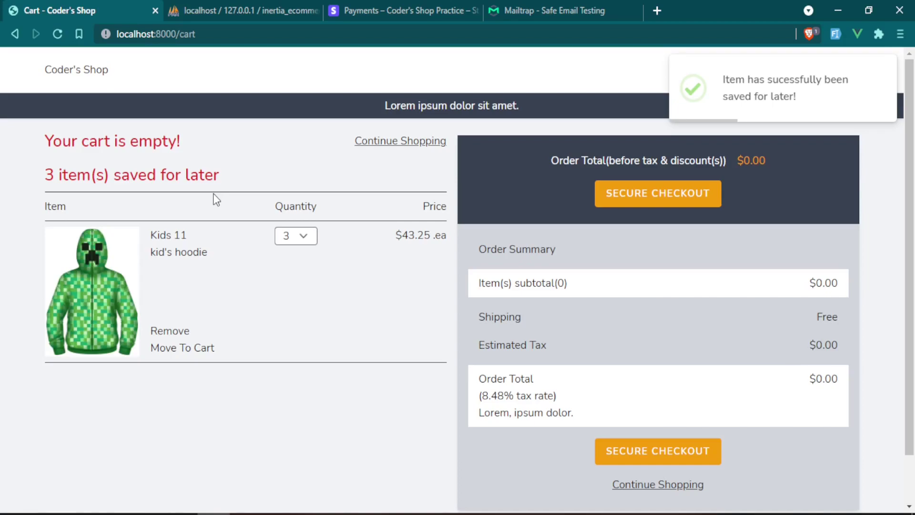
{"action": "left_click", "coordinate": [183, 348]}
{"action": "left_click", "coordinate": [300, 236]}
{"action": "left_click", "coordinate": [291, 319]}
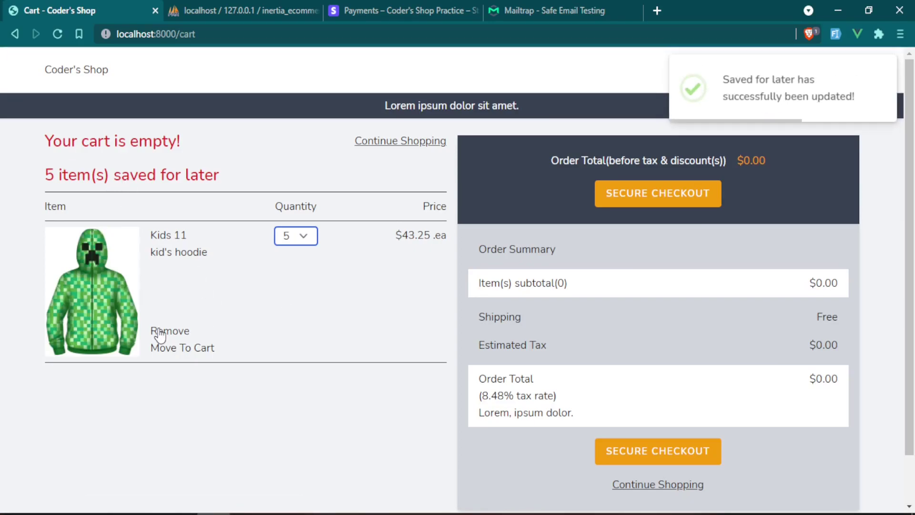
{"action": "left_click", "coordinate": [202, 354]}
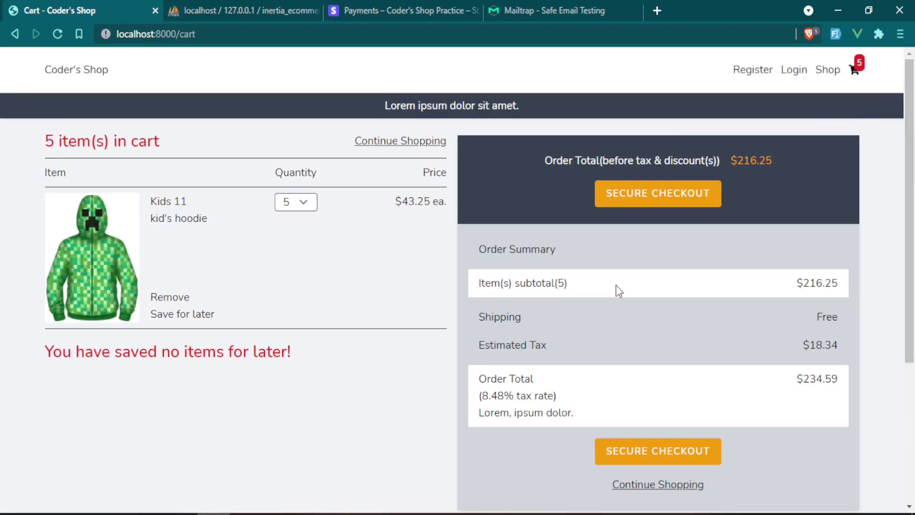
{"action": "scroll", "coordinate": [616, 286], "scroll_direction": "down", "scroll_amount": 2}
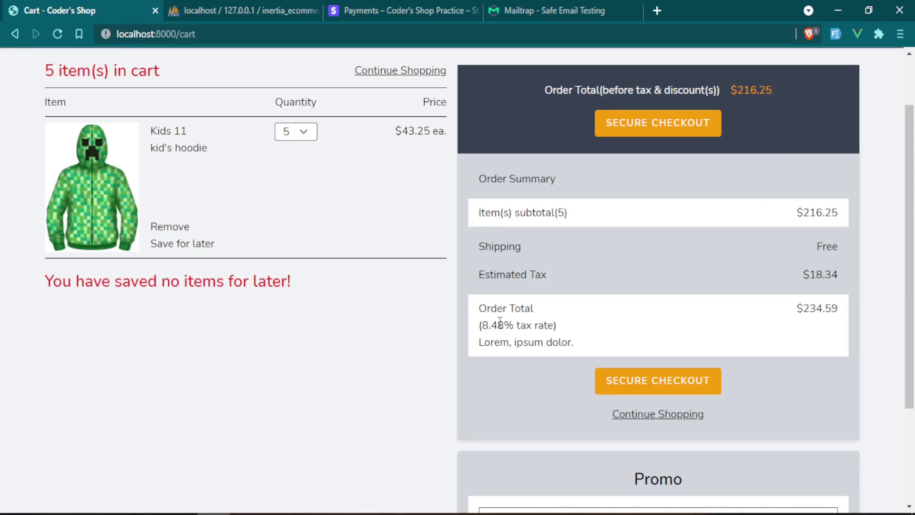
{"action": "scroll", "coordinate": [625, 280], "scroll_direction": "down", "scroll_amount": 3}
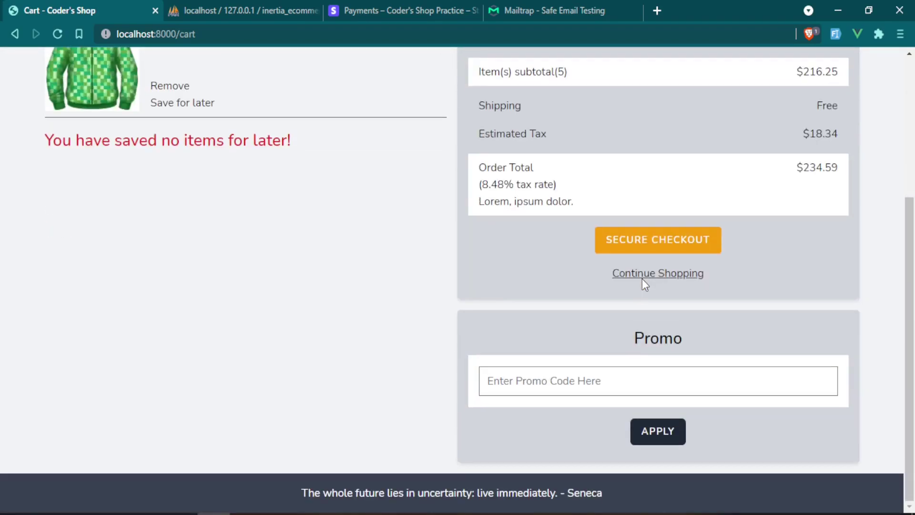
{"action": "left_click", "coordinate": [629, 376]}
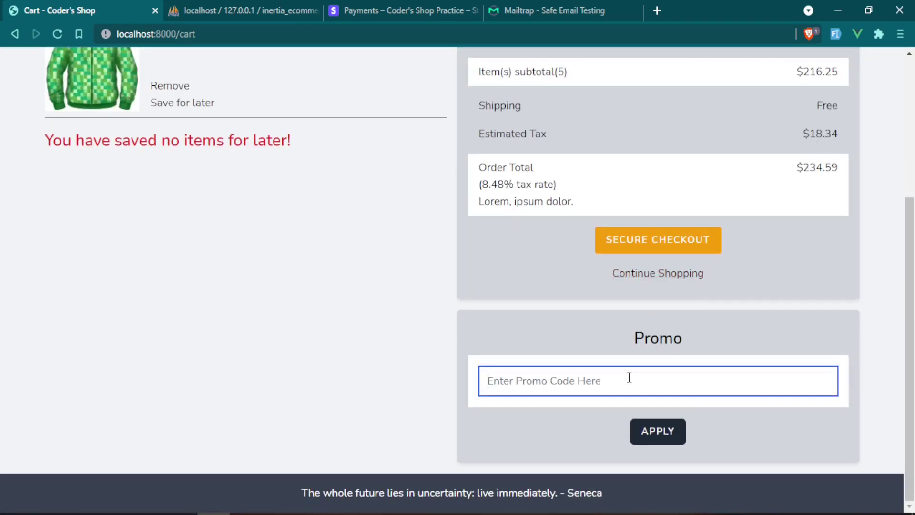
{"action": "type", "text": "DEF"}
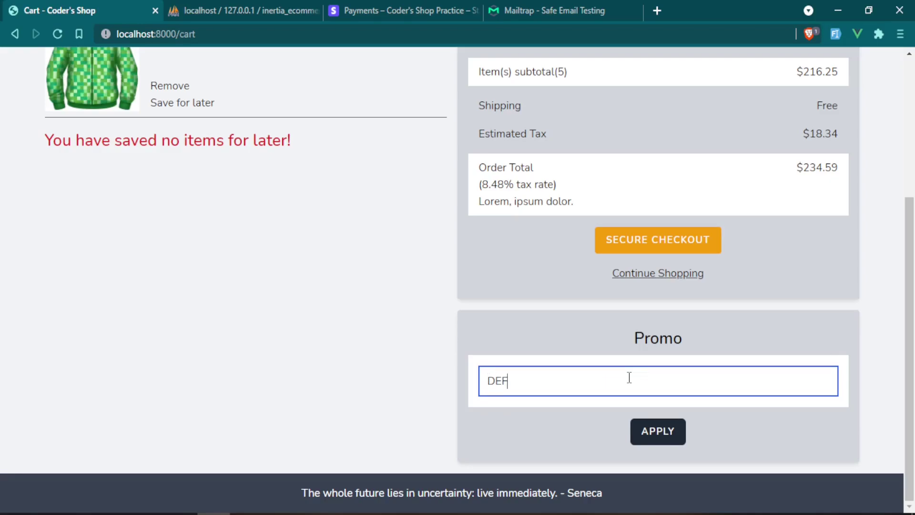
{"action": "type", "text": "456"}
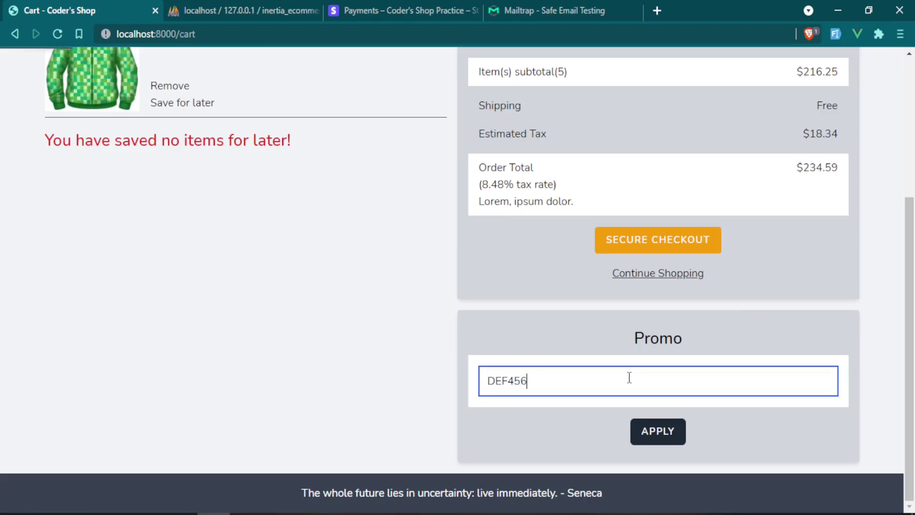
{"action": "key", "text": "Return"}
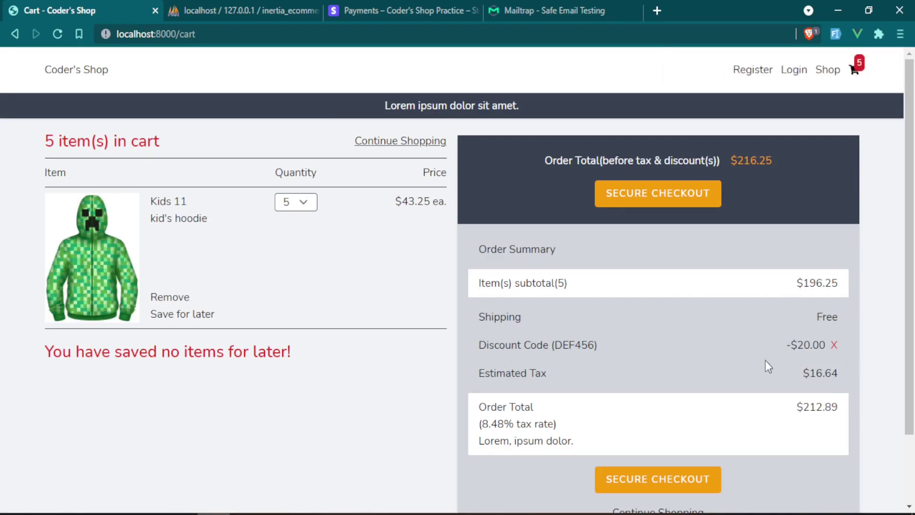
{"action": "scroll", "coordinate": [755, 362], "scroll_direction": "down", "scroll_amount": 3}
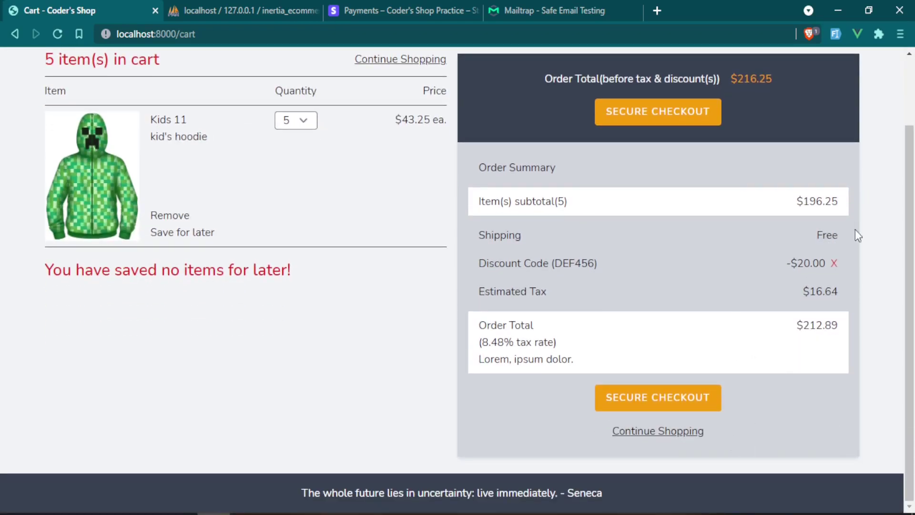
{"action": "left_click", "coordinate": [833, 264]}
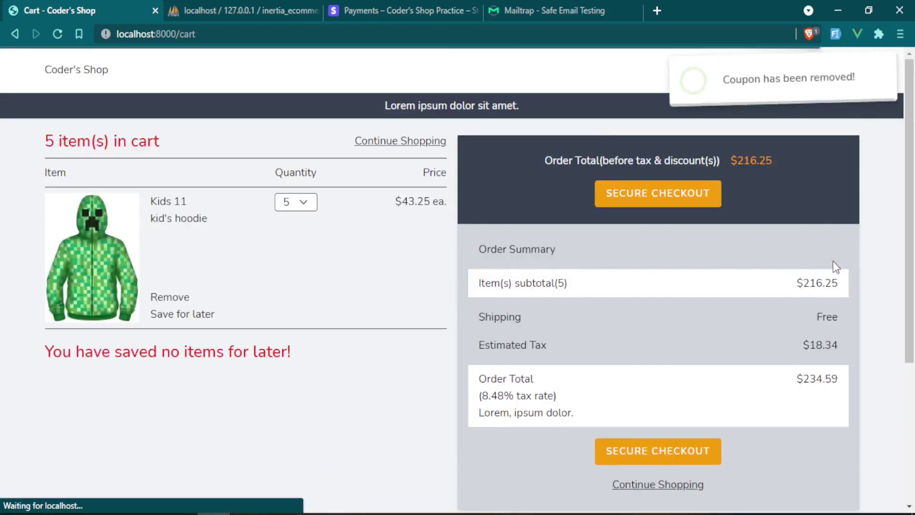
{"action": "scroll", "coordinate": [532, 345], "scroll_direction": "down", "scroll_amount": 2}
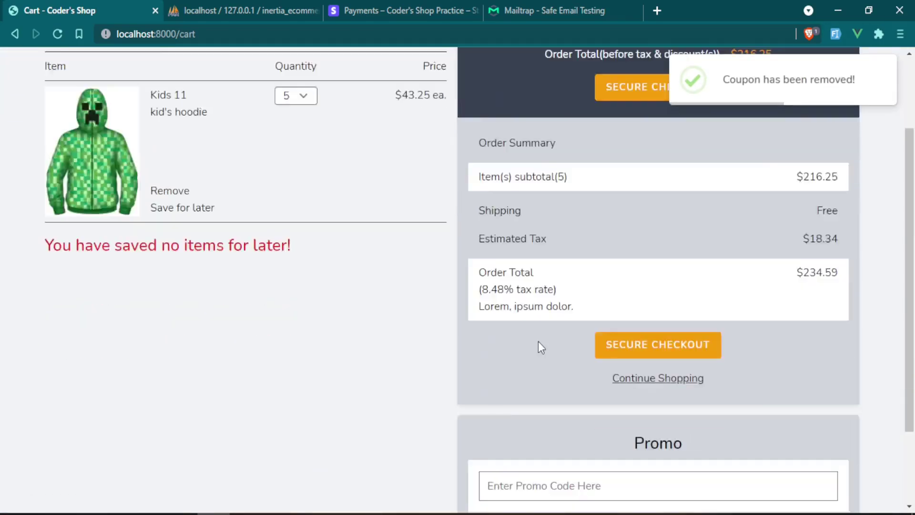
{"action": "scroll", "coordinate": [542, 347], "scroll_direction": "down", "scroll_amount": 2}
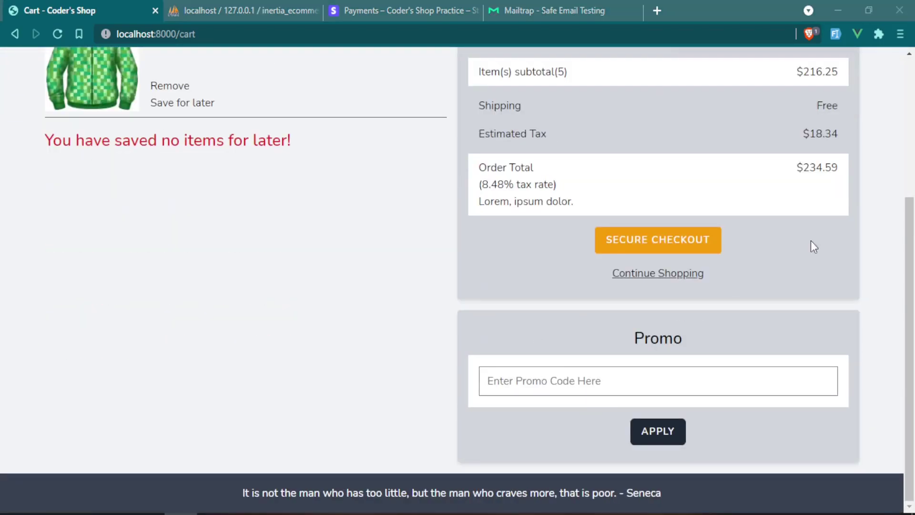
{"action": "scroll", "coordinate": [811, 241], "scroll_direction": "up", "scroll_amount": 5}
Step: Open the Womens 1 hoodie page, check its quantity options and phpMyAdmin's products table
{"action": "left_click", "coordinate": [833, 71]}
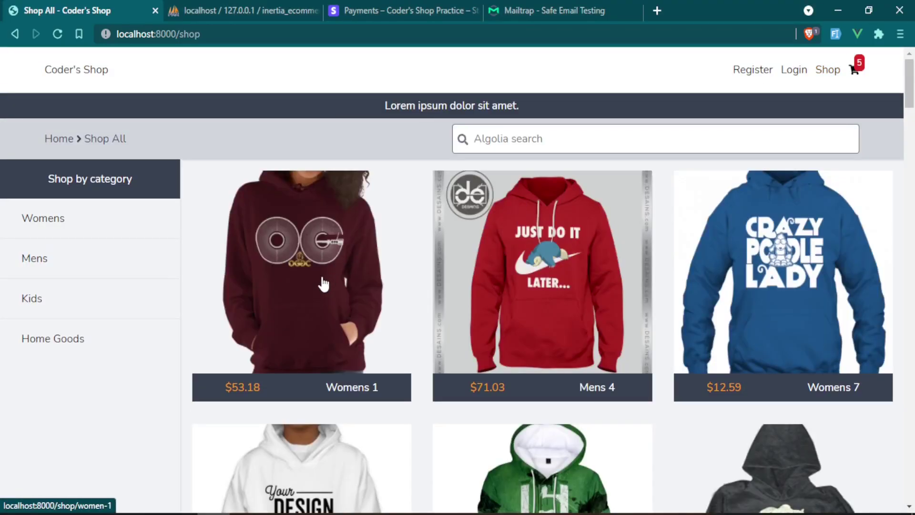
{"action": "left_click", "coordinate": [322, 283]}
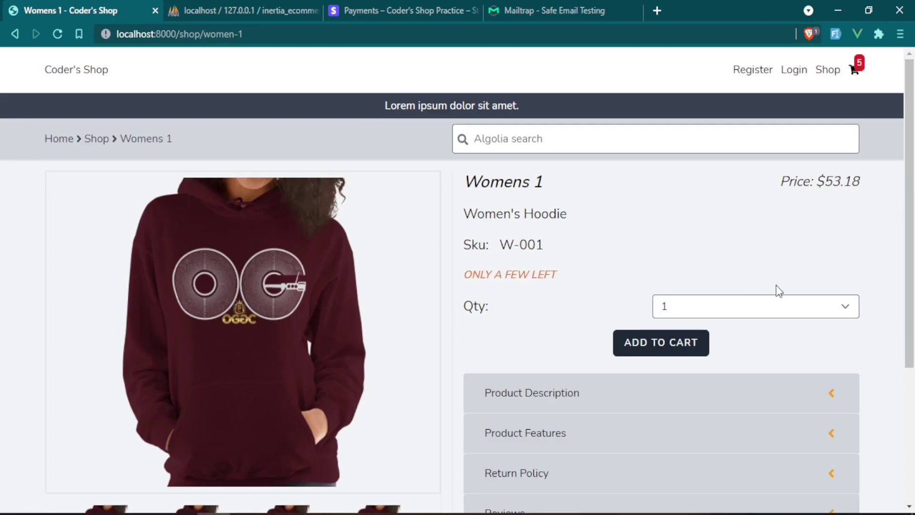
{"action": "left_click", "coordinate": [781, 316]}
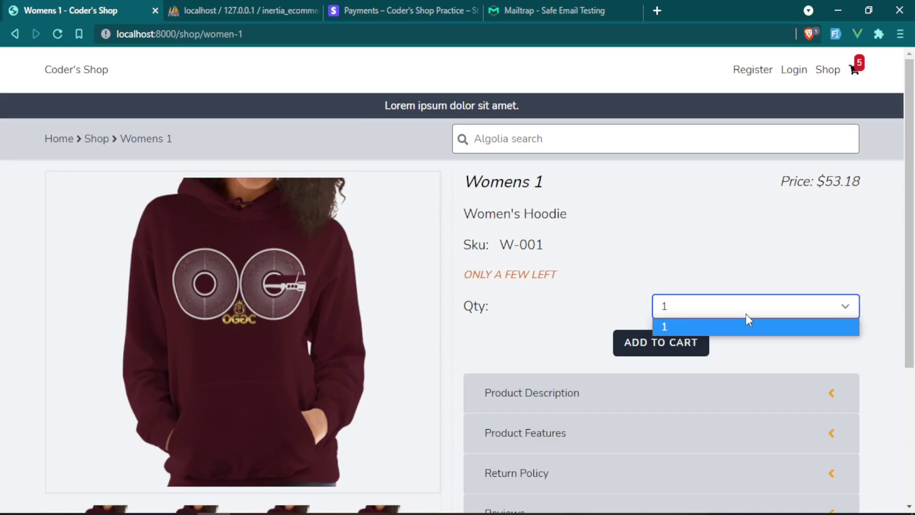
{"action": "left_click", "coordinate": [215, 9]}
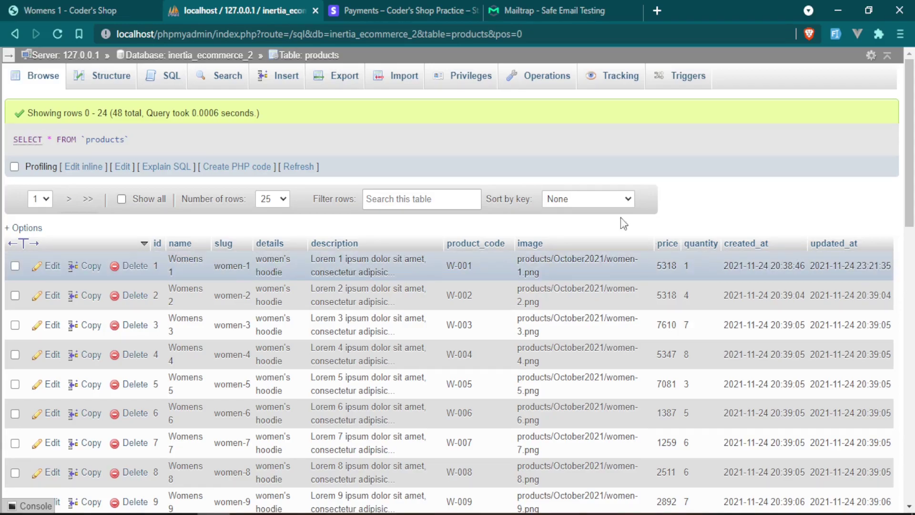
{"action": "left_click", "coordinate": [70, 10]}
{"action": "left_click", "coordinate": [673, 351]}
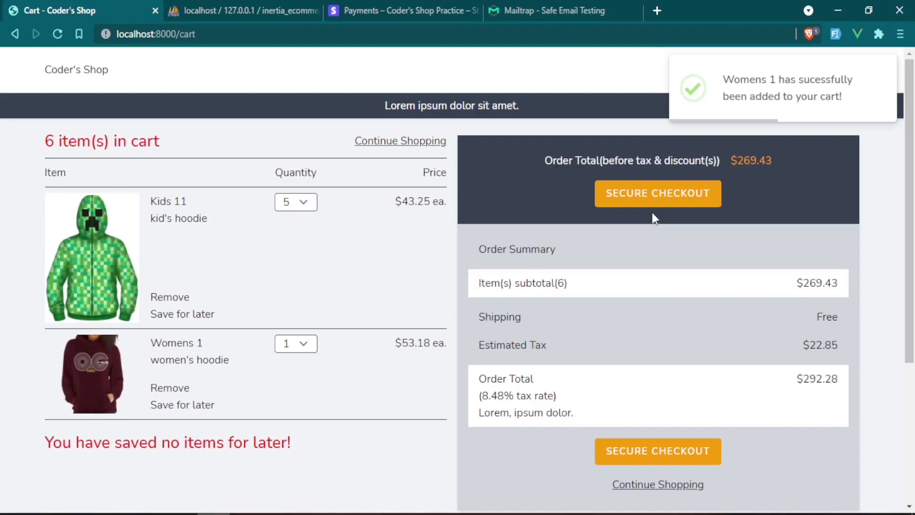
{"action": "left_click", "coordinate": [651, 200]}
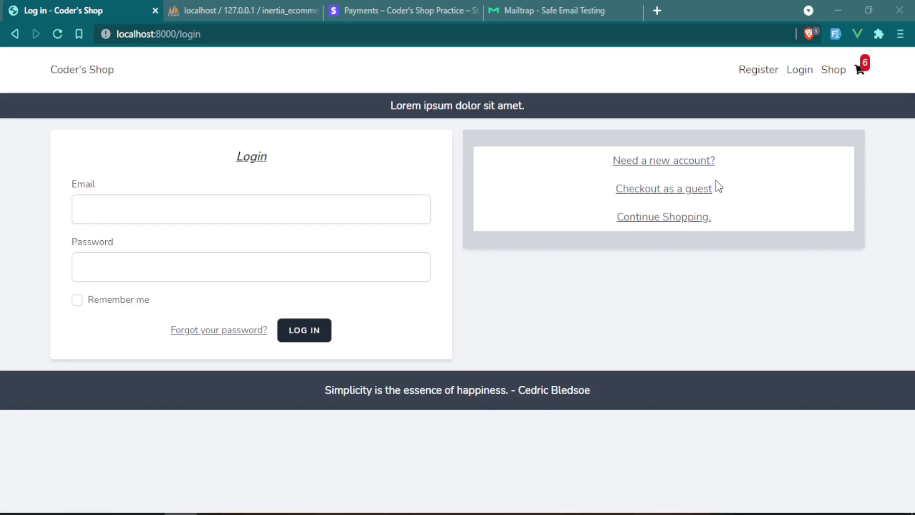
{"action": "left_click", "coordinate": [319, 219]}
{"action": "type", "text": "brolfson@example.com"}
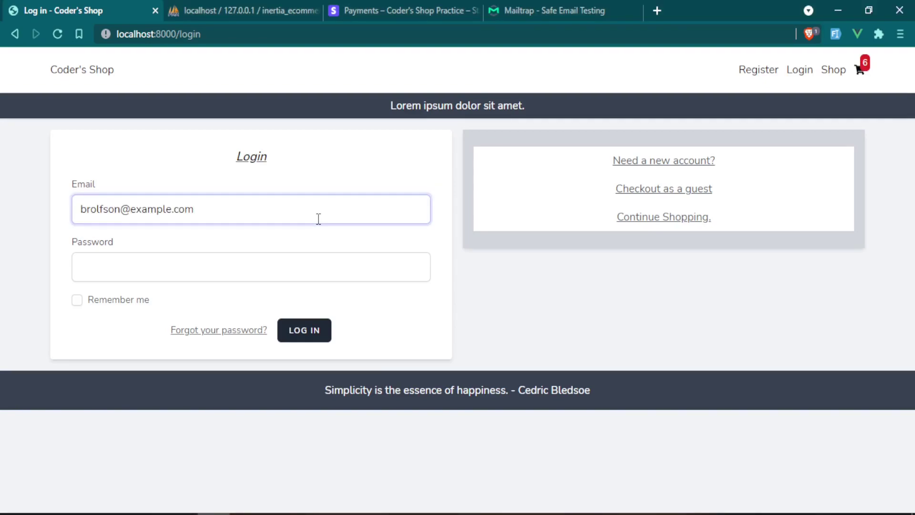
{"action": "key", "text": "Tab"}
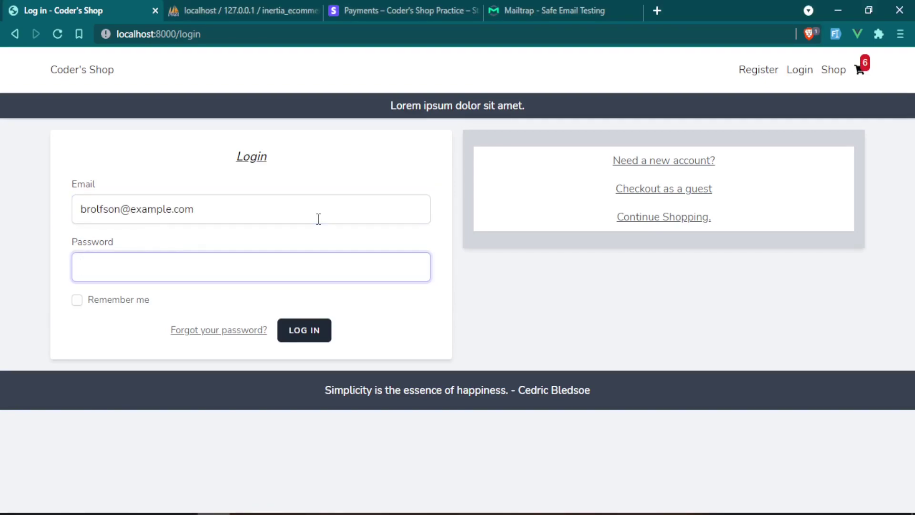
{"action": "type", "text": "password"}
{"action": "key", "text": "Return"}
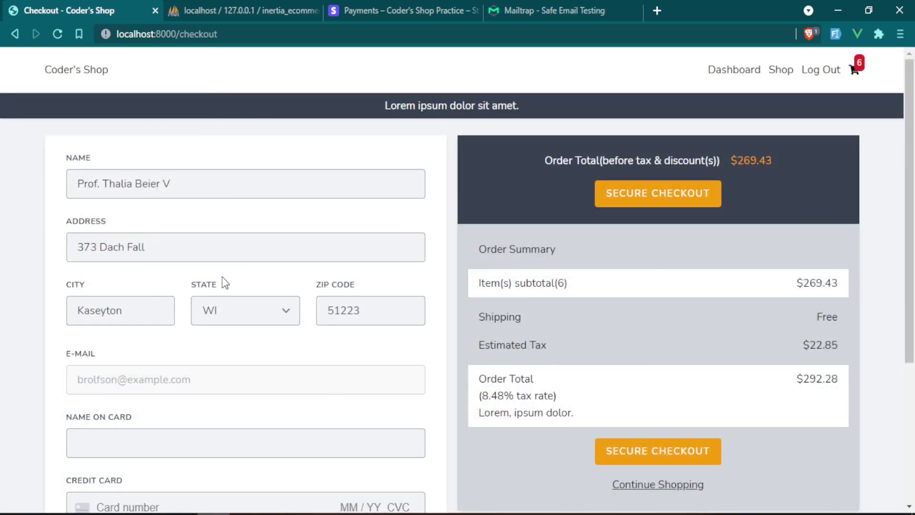
{"action": "scroll", "coordinate": [224, 282], "scroll_direction": "down", "scroll_amount": 3}
{"action": "scroll", "coordinate": [224, 282], "scroll_direction": "up", "scroll_amount": 3}
{"action": "scroll", "coordinate": [224, 282], "scroll_direction": "down", "scroll_amount": 3}
{"action": "left_click", "coordinate": [223, 297]}
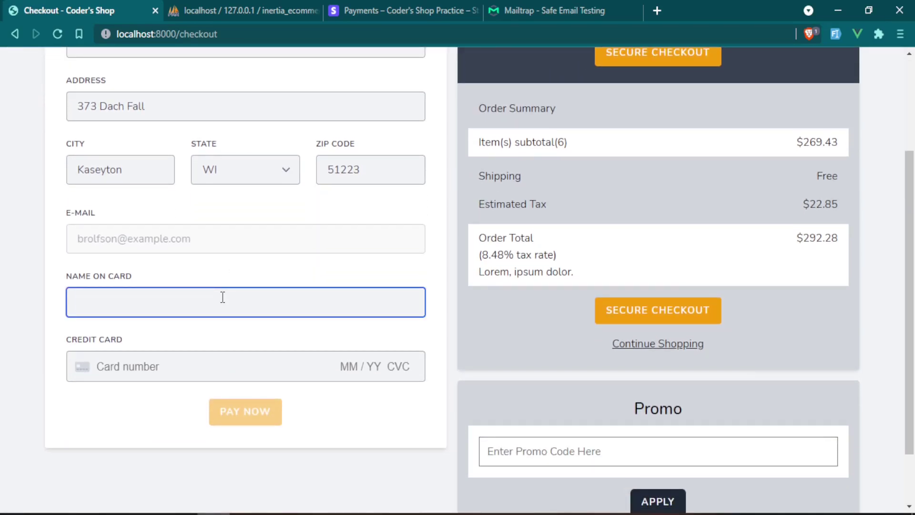
{"action": "type", "text": "asoiefeonf"}
{"action": "key", "text": "Tab"}
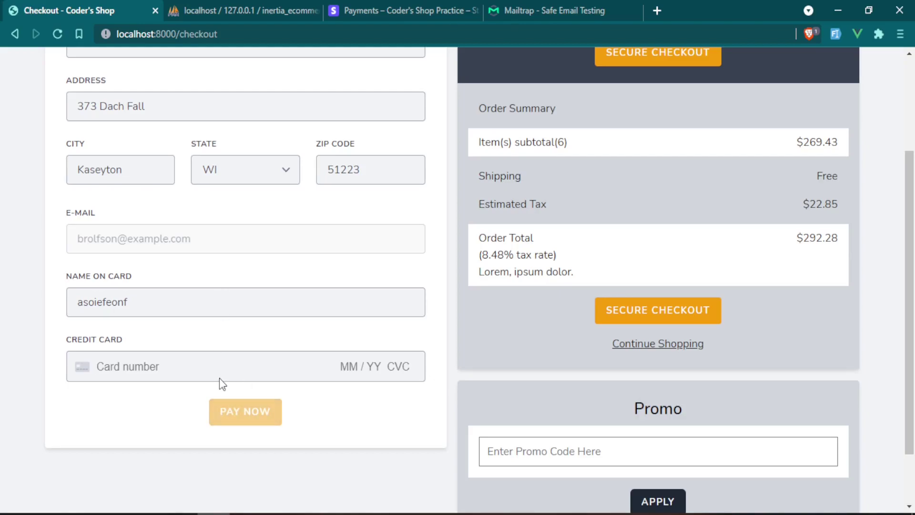
{"action": "type", "text": "4242424242"}
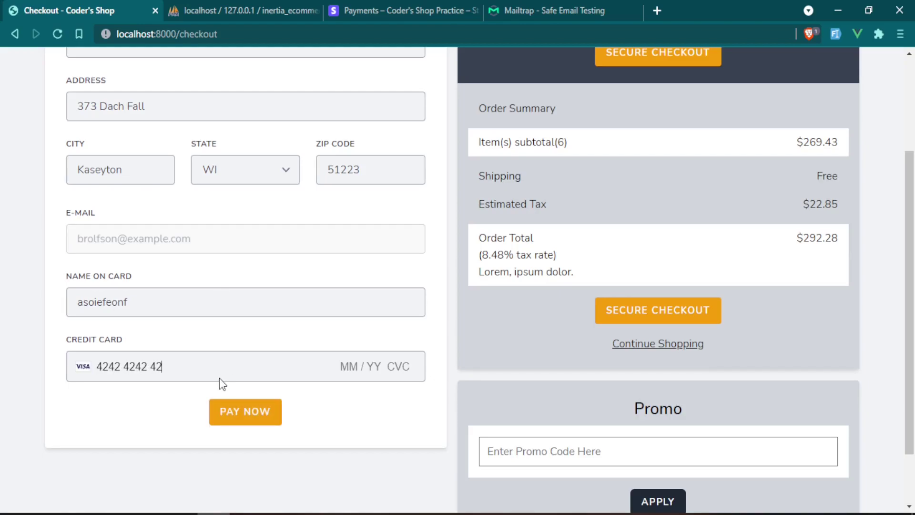
{"action": "type", "text": "422"}
{"action": "key", "text": "BackSpace"}
{"action": "key", "text": "BackSpace"}
{"action": "type", "text": "2 4242 04 / 24 "}
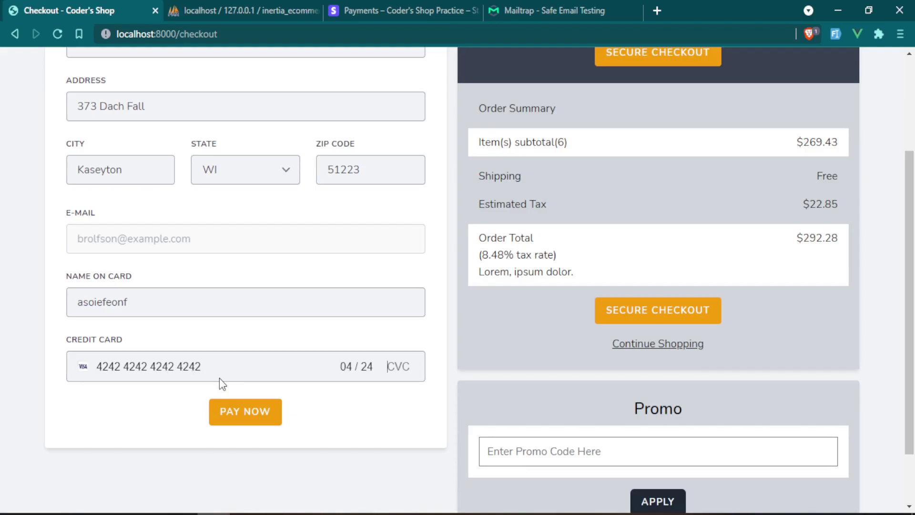
{"action": "type", "text": "242"}
{"action": "key", "text": "Return"}
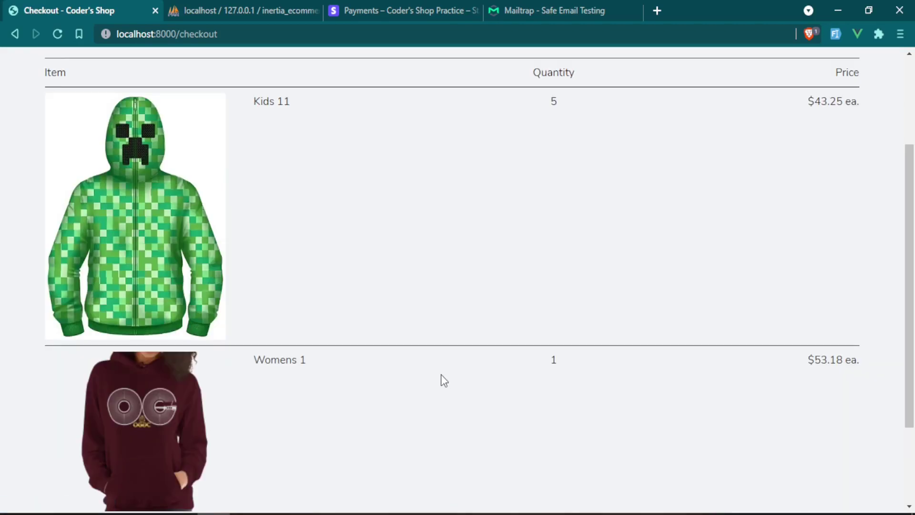
{"action": "scroll", "coordinate": [396, 313], "scroll_direction": "up", "scroll_amount": 3}
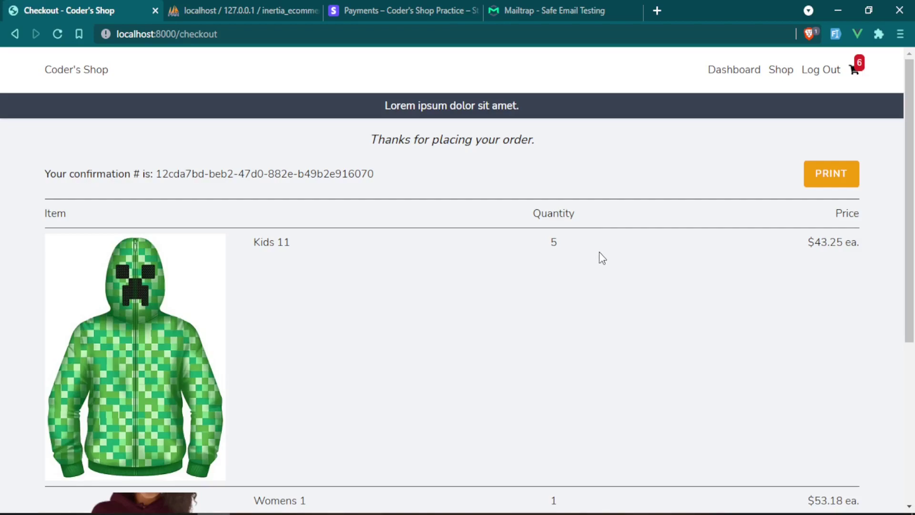
{"action": "scroll", "coordinate": [848, 258], "scroll_direction": "down", "scroll_amount": 5}
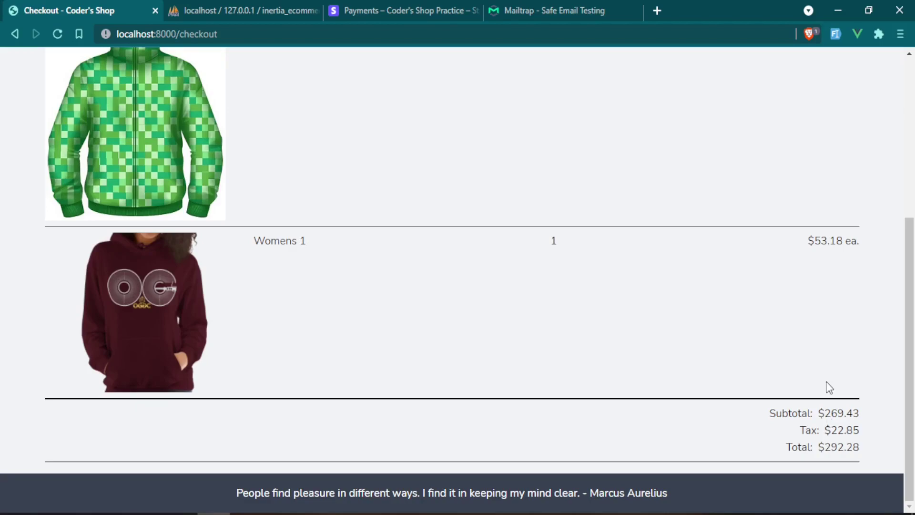
{"action": "scroll", "coordinate": [841, 419], "scroll_direction": "up", "scroll_amount": 5}
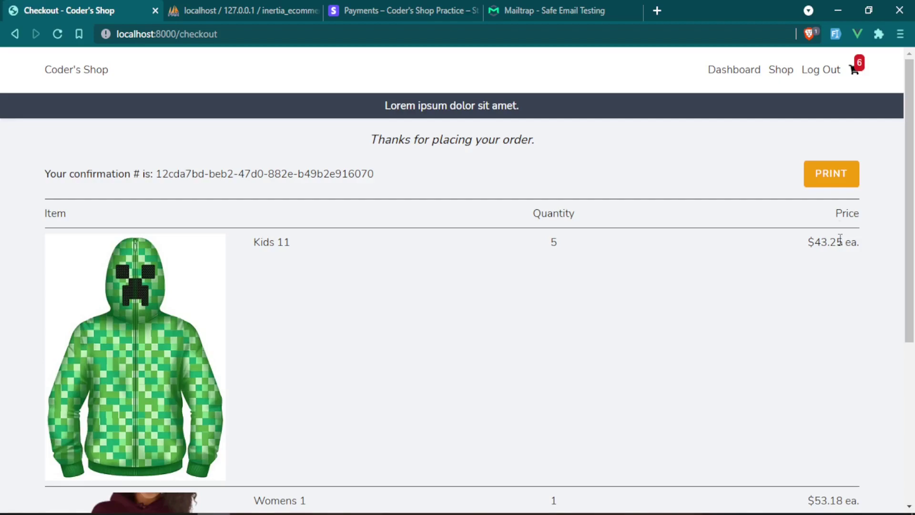
Step: Open the order confirmation's print preview and cancel it without printing
{"action": "left_click", "coordinate": [831, 176]}
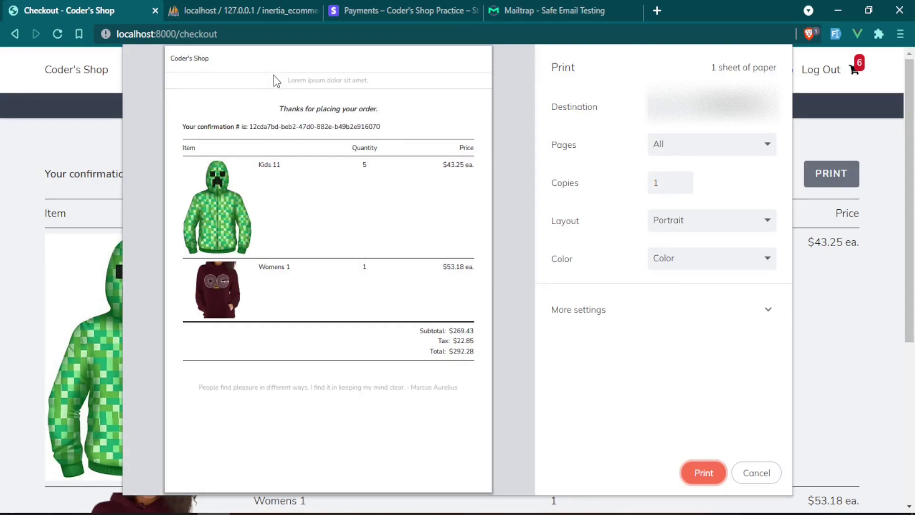
{"action": "left_click", "coordinate": [758, 473]}
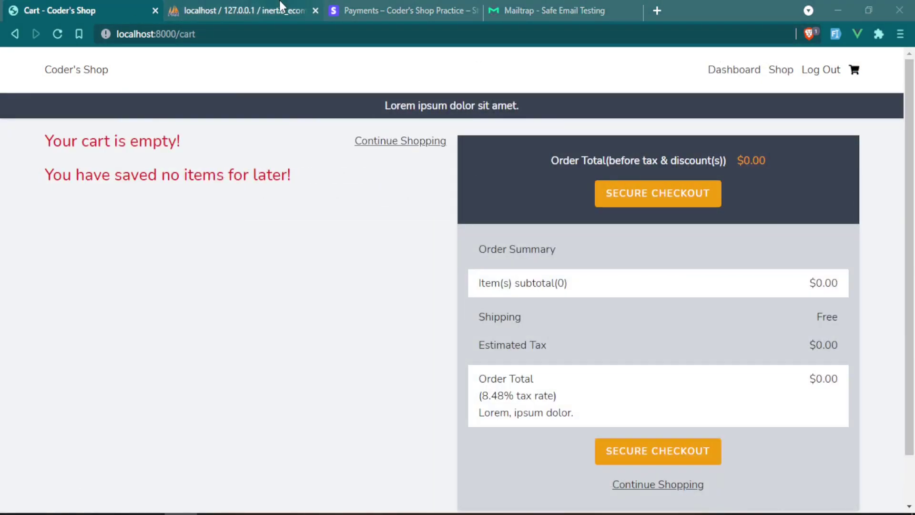
Step: Open the $292.28 payment from the All payments list in Stripe
{"action": "left_click", "coordinate": [400, 11]}
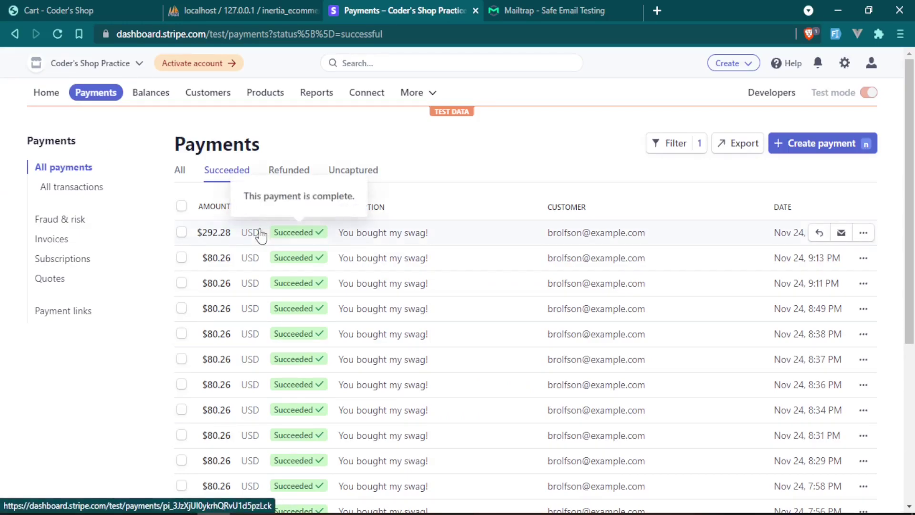
{"action": "left_click", "coordinate": [178, 179]}
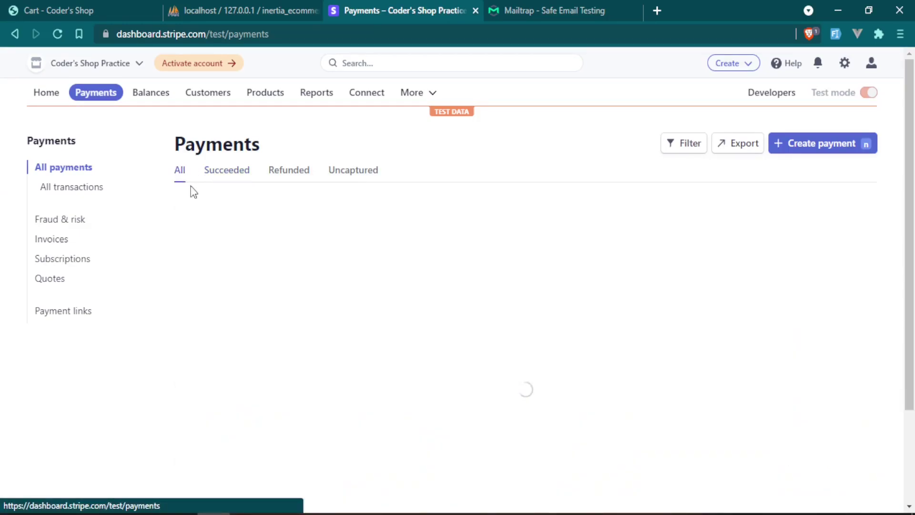
{"action": "left_click", "coordinate": [344, 234]}
Step: Review the payment's card, billing address and metadata (Kids 11 ×5, Womens 1 ×1)
{"action": "scroll", "coordinate": [347, 352], "scroll_direction": "down", "scroll_amount": 3}
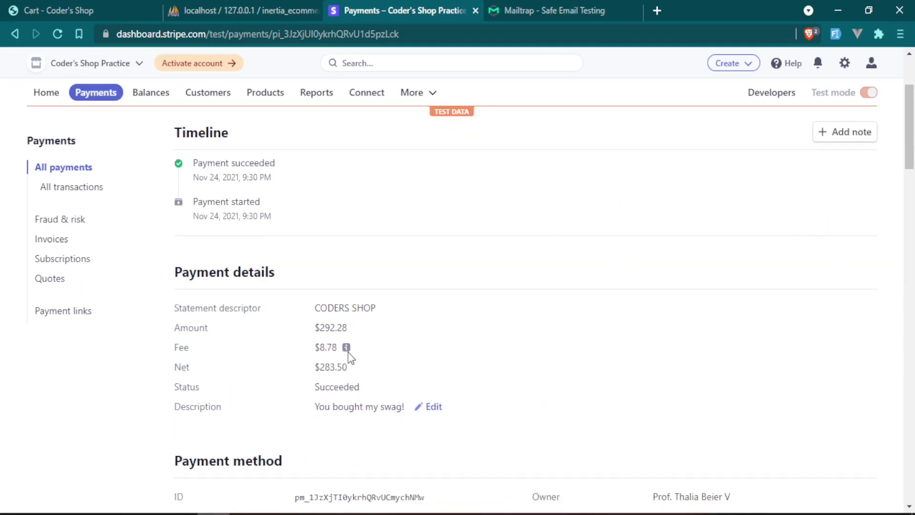
{"action": "scroll", "coordinate": [348, 352], "scroll_direction": "down", "scroll_amount": 3}
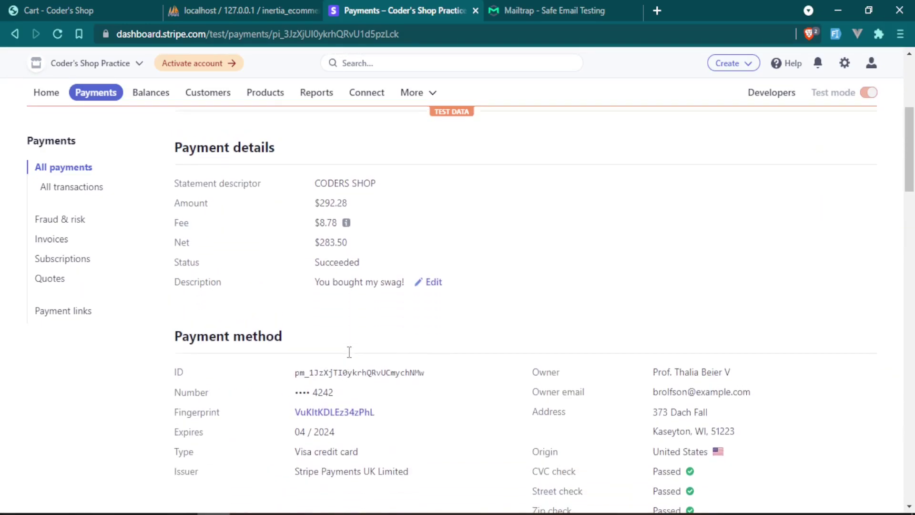
{"action": "scroll", "coordinate": [349, 351], "scroll_direction": "up", "scroll_amount": 4}
{"action": "scroll", "coordinate": [349, 352], "scroll_direction": "up", "scroll_amount": 1}
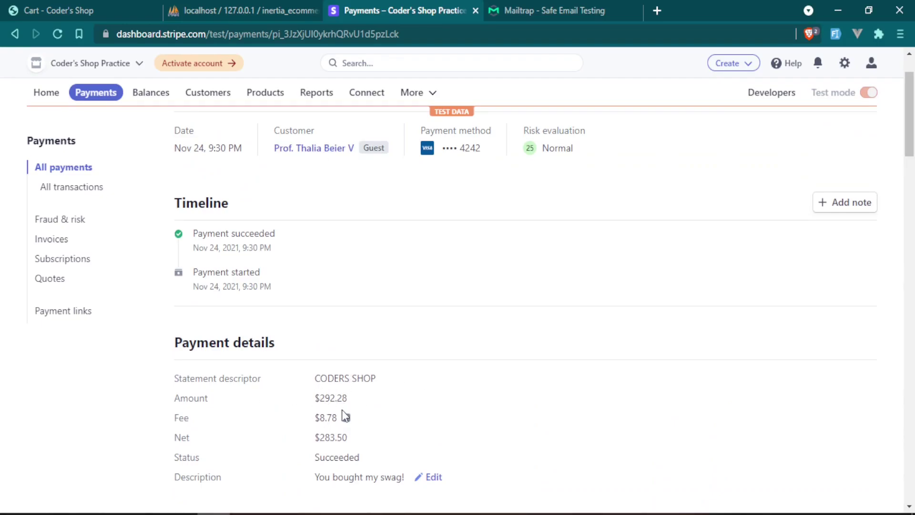
{"action": "scroll", "coordinate": [343, 414], "scroll_direction": "down", "scroll_amount": 1}
{"action": "scroll", "coordinate": [270, 364], "scroll_direction": "down", "scroll_amount": 5}
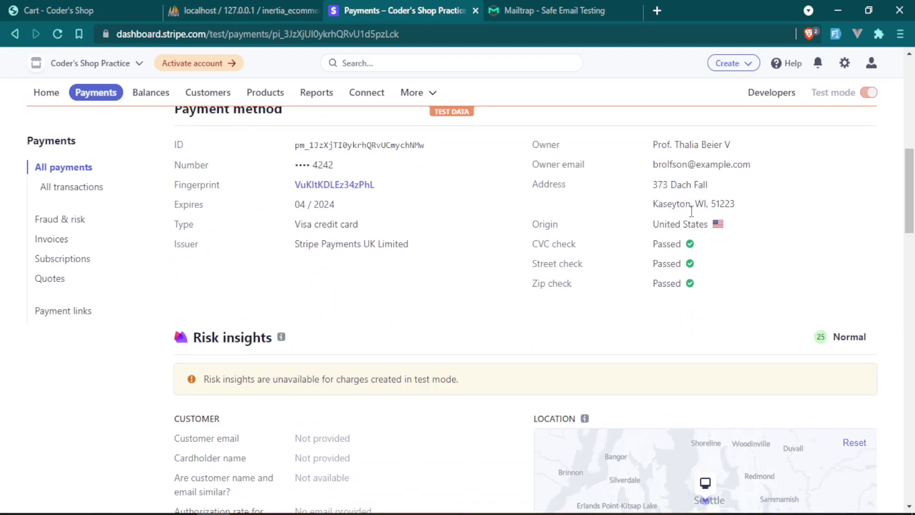
{"action": "scroll", "coordinate": [593, 262], "scroll_direction": "down", "scroll_amount": 3}
{"action": "scroll", "coordinate": [593, 262], "scroll_direction": "down", "scroll_amount": 6}
{"action": "scroll", "coordinate": [593, 261], "scroll_direction": "up", "scroll_amount": 1}
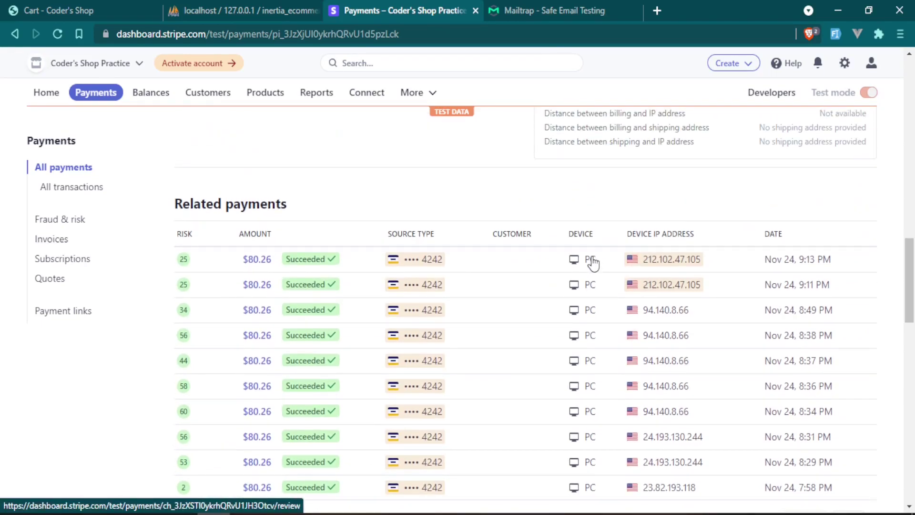
{"action": "scroll", "coordinate": [592, 262], "scroll_direction": "down", "scroll_amount": 5}
{"action": "scroll", "coordinate": [592, 262], "scroll_direction": "down", "scroll_amount": 3}
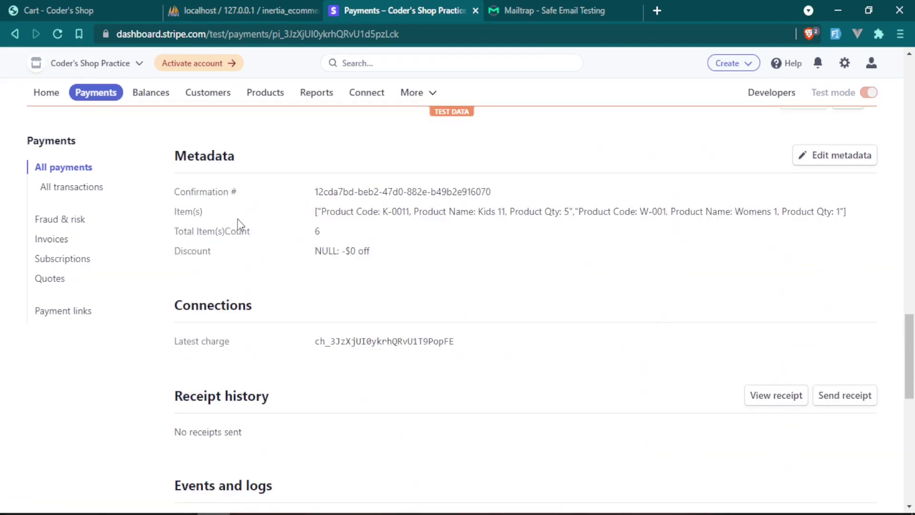
{"action": "scroll", "coordinate": [364, 251], "scroll_direction": "down", "scroll_amount": 1}
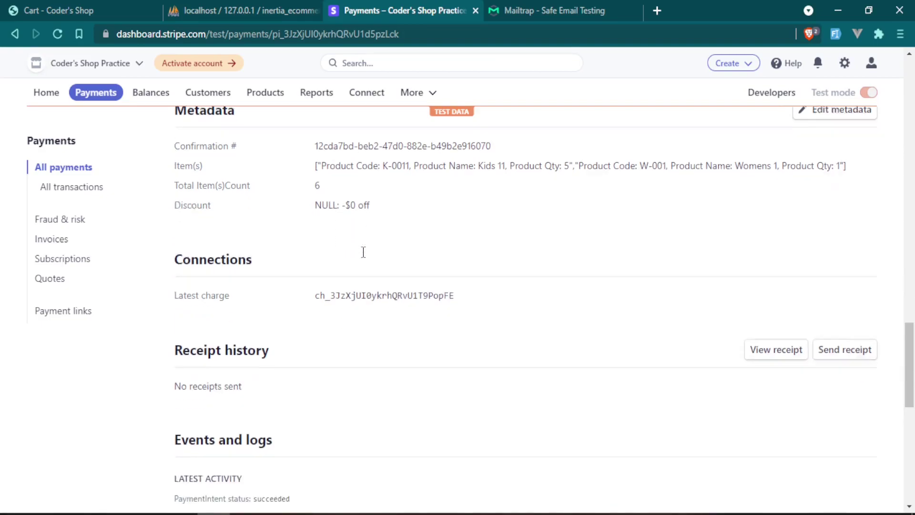
{"action": "scroll", "coordinate": [363, 251], "scroll_direction": "down", "scroll_amount": 3}
{"action": "scroll", "coordinate": [363, 252], "scroll_direction": "up", "scroll_amount": 1}
{"action": "scroll", "coordinate": [364, 251], "scroll_direction": "up", "scroll_amount": 4}
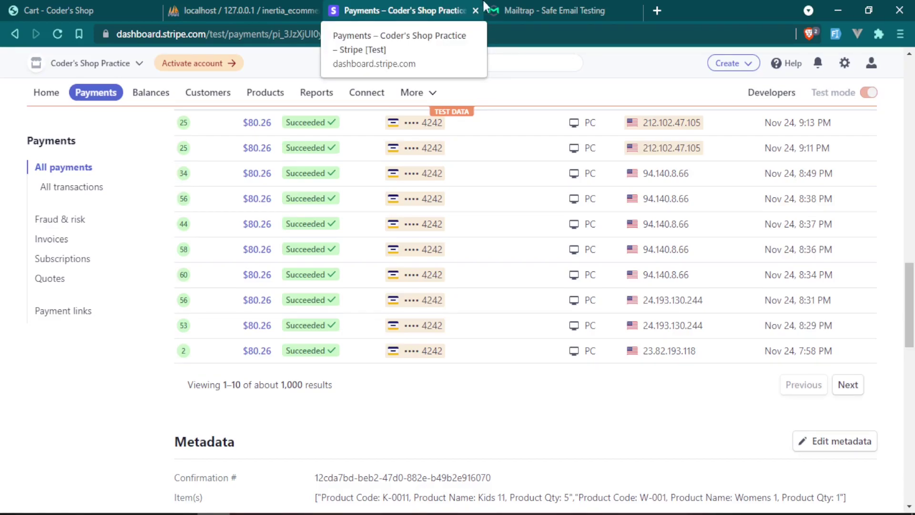
Step: Open the newest Order Received email in Mailtrap and list its attachments
{"action": "left_click", "coordinate": [517, 11]}
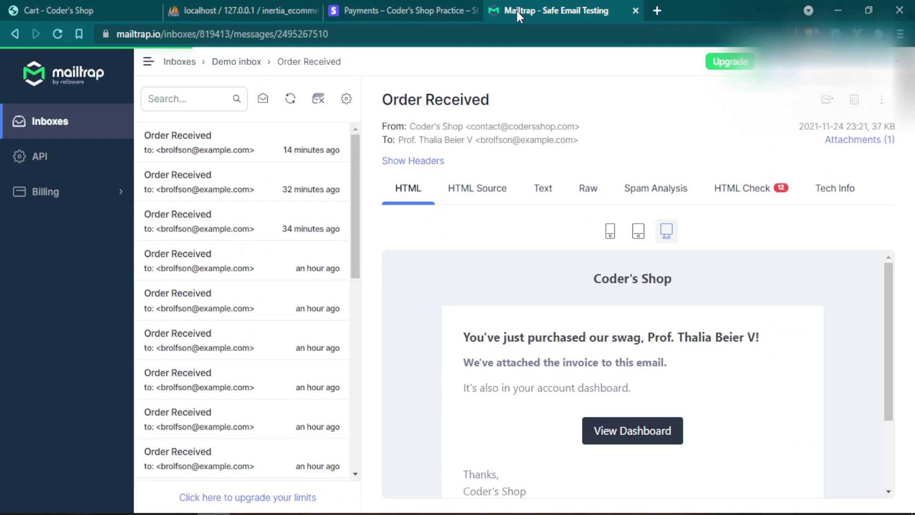
{"action": "left_click", "coordinate": [245, 147]}
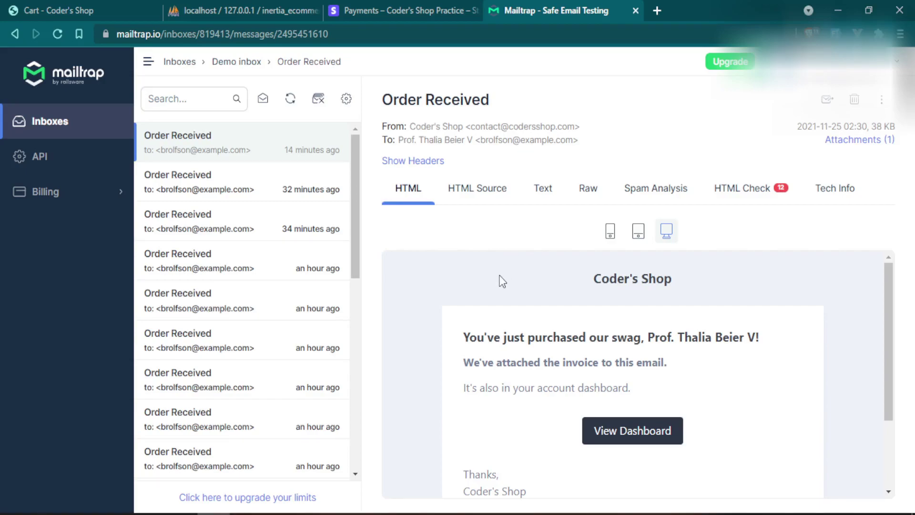
{"action": "scroll", "coordinate": [510, 291], "scroll_direction": "down", "scroll_amount": 2}
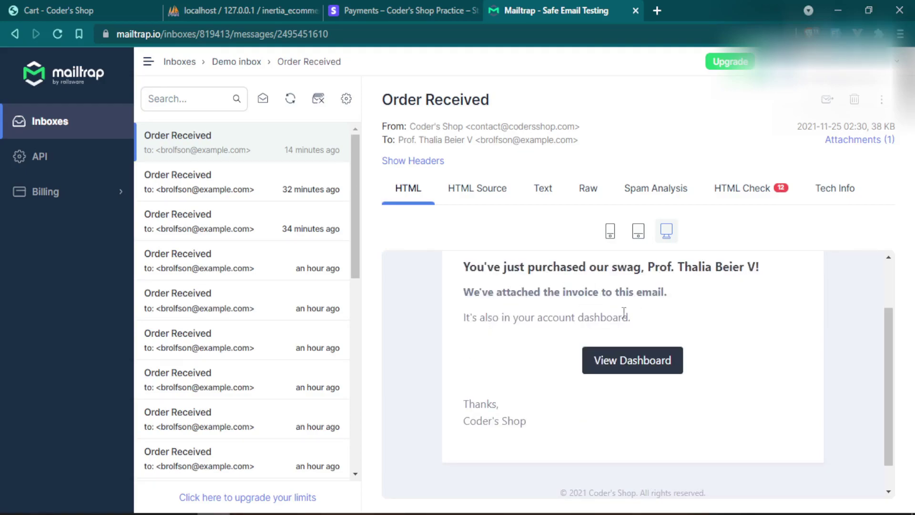
{"action": "left_click", "coordinate": [866, 143]}
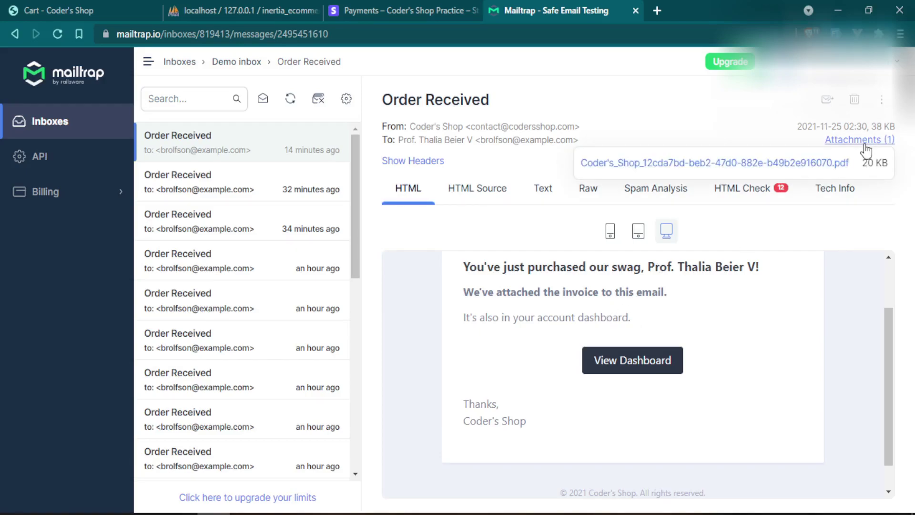
Step: Save the attached PDF invoice to the Desktop folder
{"action": "left_click", "coordinate": [757, 164]}
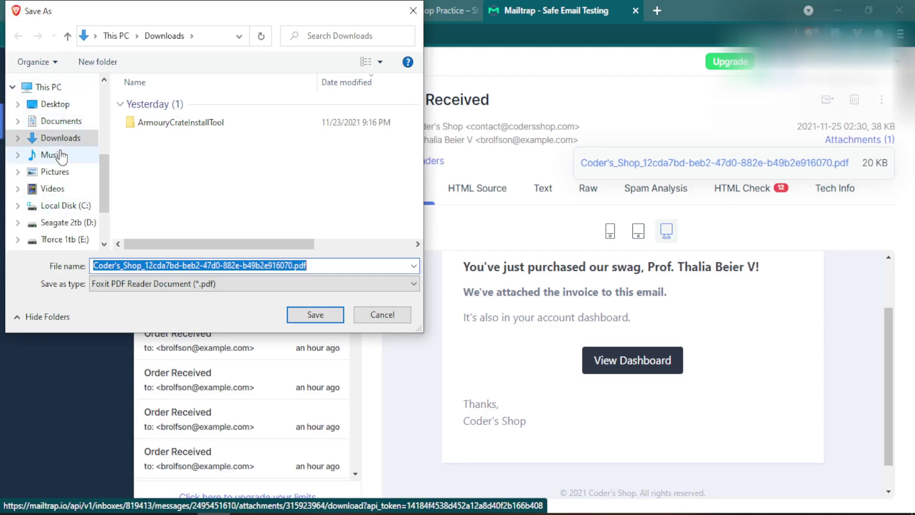
{"action": "left_click", "coordinate": [60, 105]}
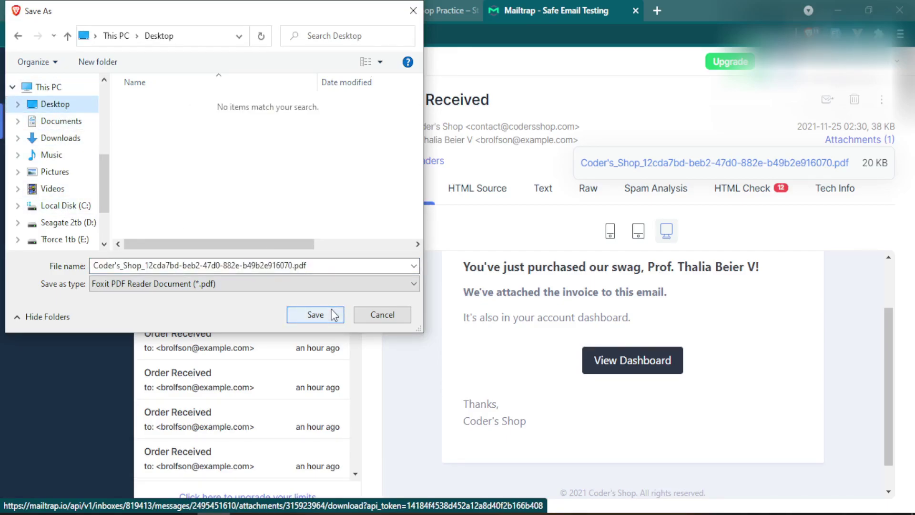
{"action": "left_click", "coordinate": [316, 315]}
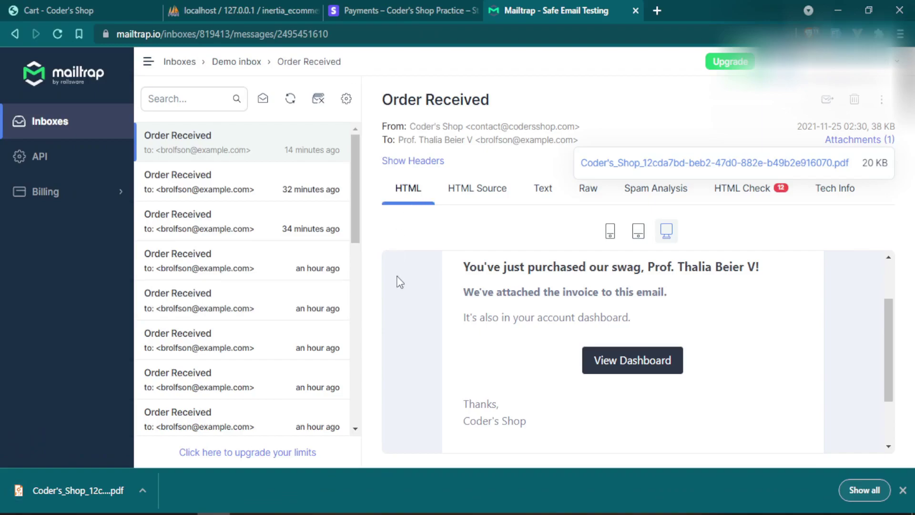
Step: View the downloaded invoice PDF (Kids 11 ×5, Womens 1), then return to the empty cart
{"action": "left_click", "coordinate": [115, 487]}
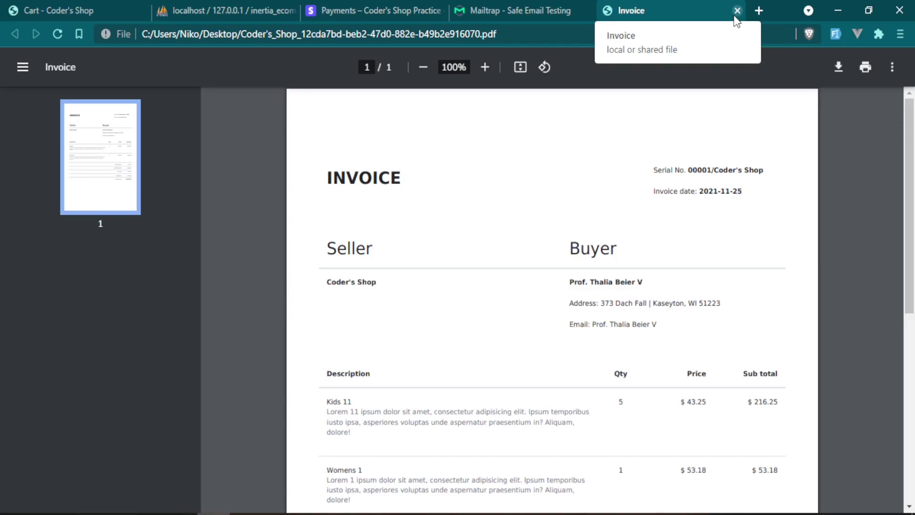
{"action": "left_click", "coordinate": [101, 7]}
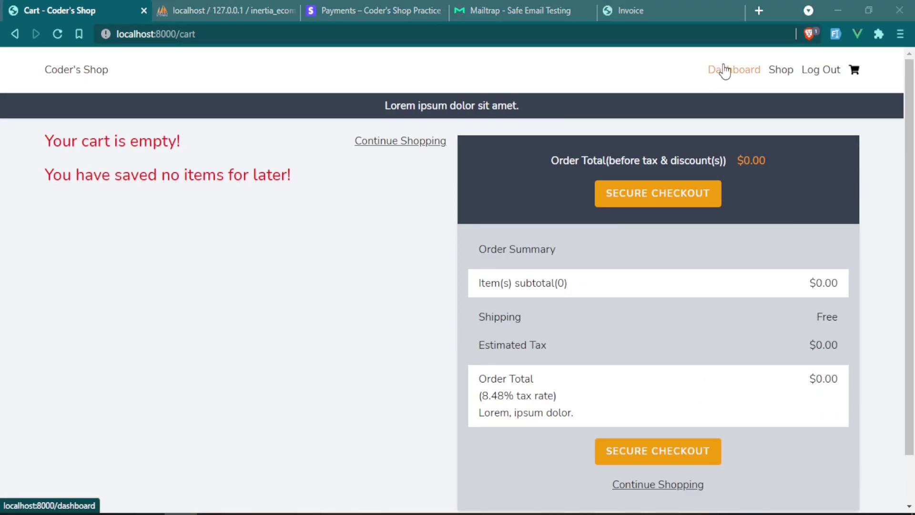
Step: Open Edit Profile from the Dashboard and review its profile, password, two-factor and session sections
{"action": "left_click", "coordinate": [725, 71]}
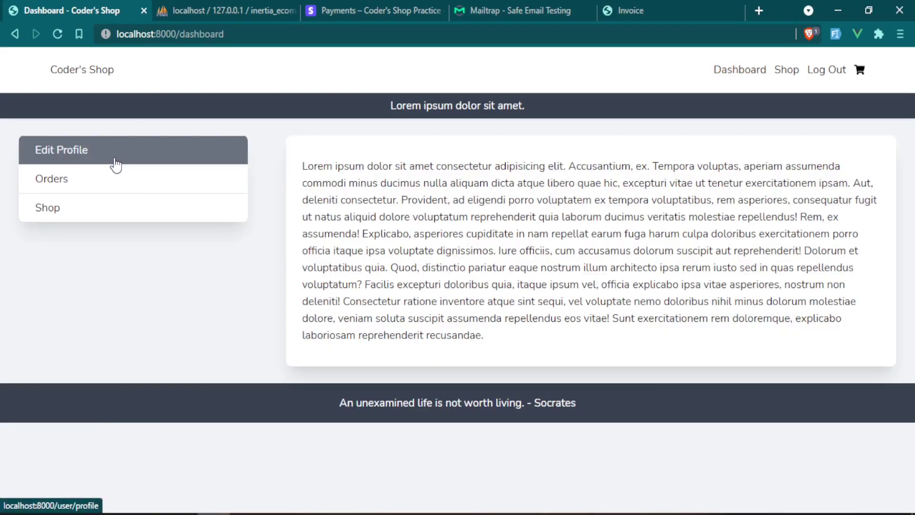
{"action": "left_click", "coordinate": [64, 154]}
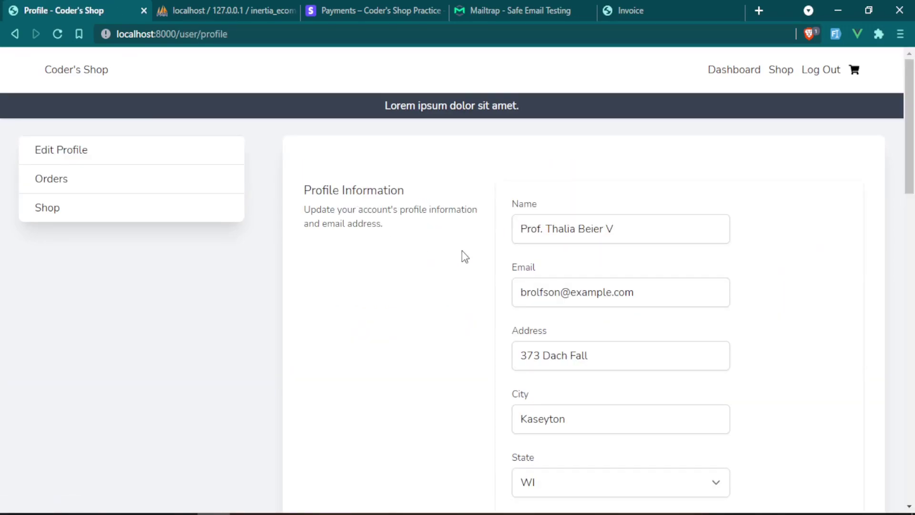
{"action": "scroll", "coordinate": [462, 251], "scroll_direction": "down", "scroll_amount": 2}
{"action": "scroll", "coordinate": [462, 251], "scroll_direction": "down", "scroll_amount": 4}
{"action": "scroll", "coordinate": [461, 251], "scroll_direction": "down", "scroll_amount": 1}
{"action": "scroll", "coordinate": [461, 252], "scroll_direction": "down", "scroll_amount": 2}
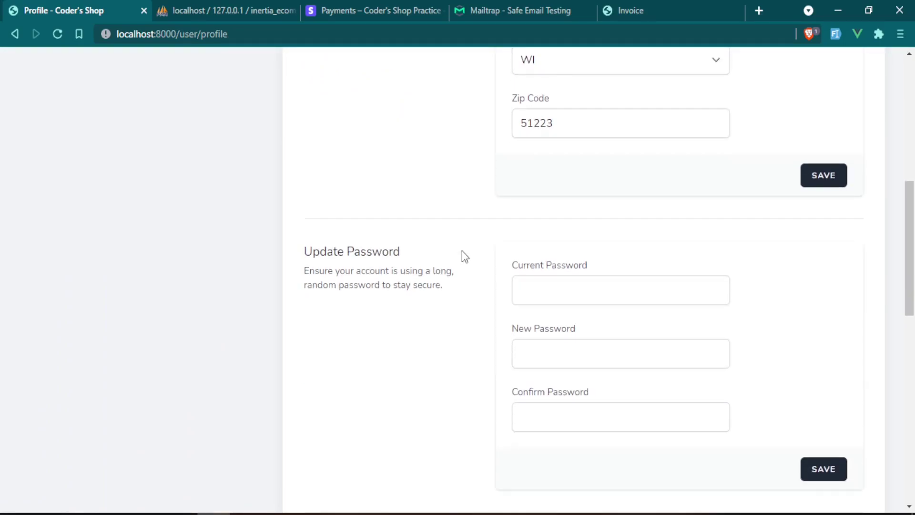
{"action": "scroll", "coordinate": [462, 251], "scroll_direction": "down", "scroll_amount": 3}
{"action": "scroll", "coordinate": [462, 250], "scroll_direction": "down", "scroll_amount": 1}
{"action": "scroll", "coordinate": [462, 251], "scroll_direction": "down", "scroll_amount": 1}
{"action": "scroll", "coordinate": [462, 250], "scroll_direction": "down", "scroll_amount": 1}
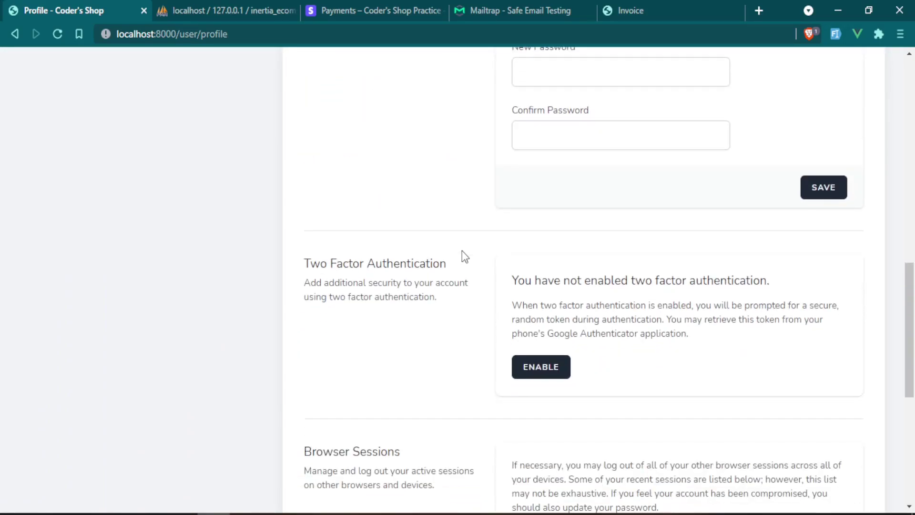
{"action": "scroll", "coordinate": [462, 251], "scroll_direction": "down", "scroll_amount": 3}
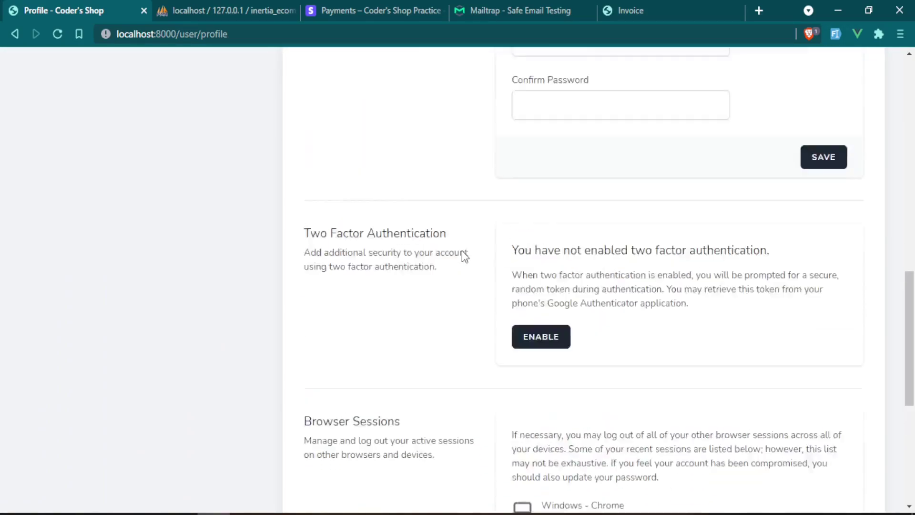
{"action": "scroll", "coordinate": [465, 256], "scroll_direction": "up", "scroll_amount": 6}
{"action": "scroll", "coordinate": [465, 256], "scroll_direction": "up", "scroll_amount": 6}
{"action": "scroll", "coordinate": [464, 256], "scroll_direction": "up", "scroll_amount": 3}
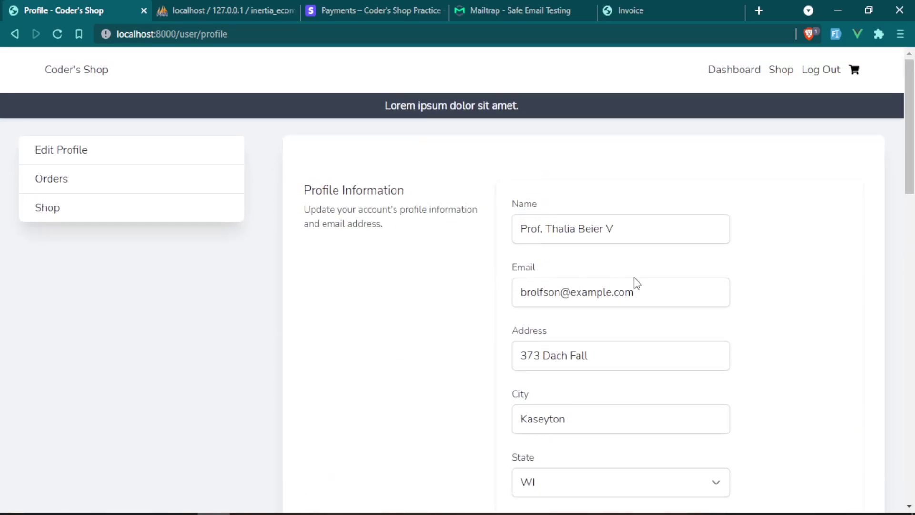
{"action": "scroll", "coordinate": [619, 347], "scroll_direction": "down", "scroll_amount": 3}
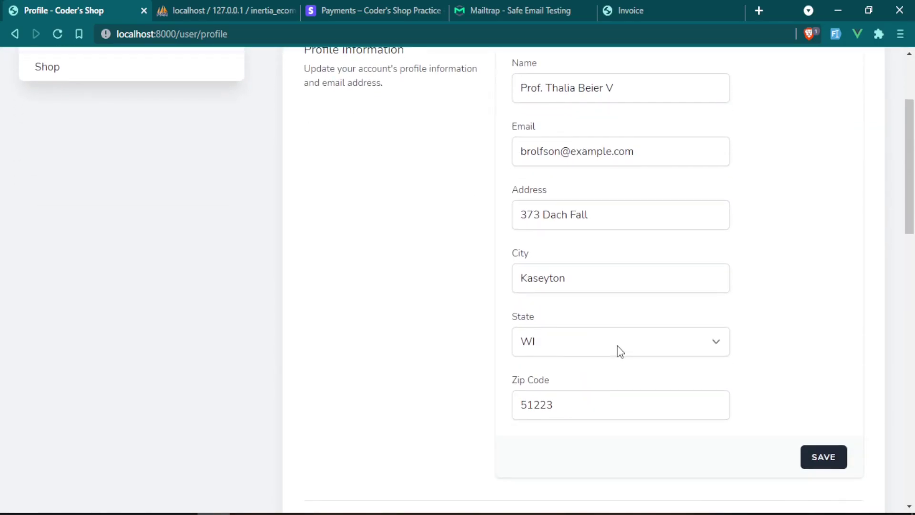
{"action": "scroll", "coordinate": [617, 347], "scroll_direction": "up", "scroll_amount": 2}
{"action": "scroll", "coordinate": [618, 347], "scroll_direction": "up", "scroll_amount": 1}
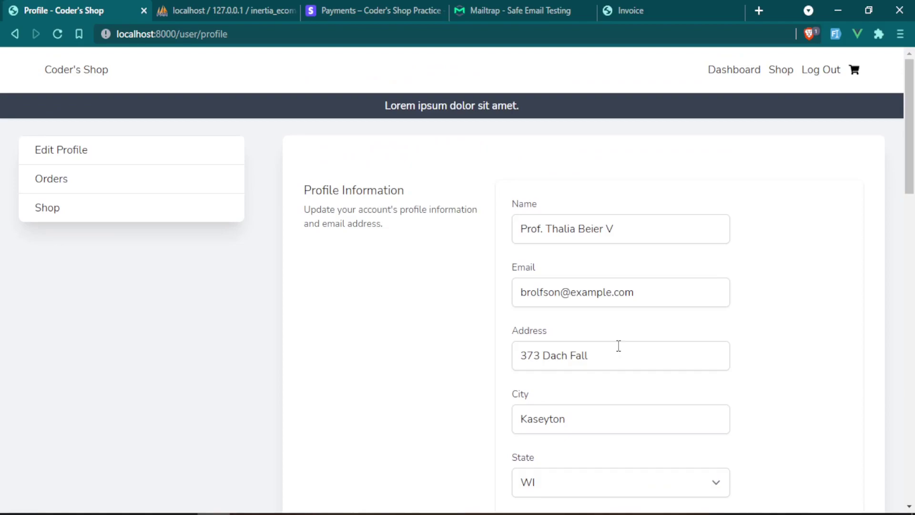
Step: Browse the My Orders list of past purchases
{"action": "left_click", "coordinate": [114, 190]}
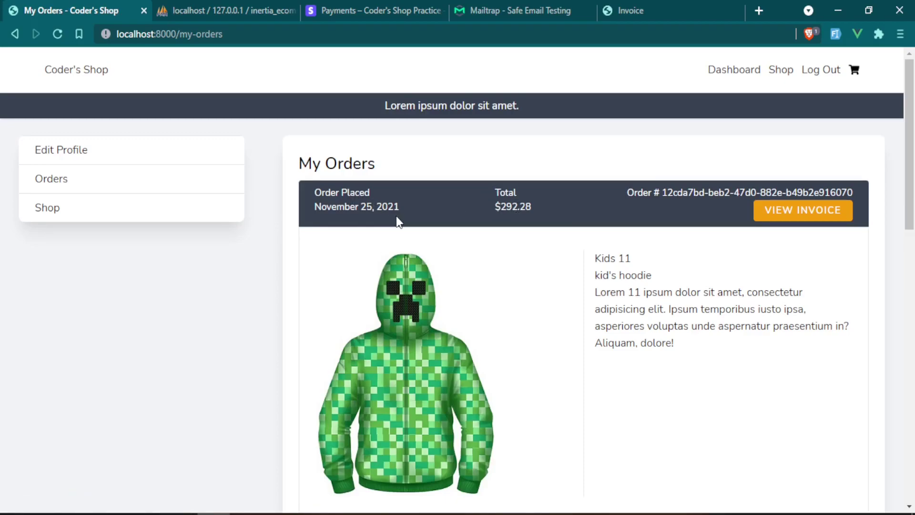
{"action": "scroll", "coordinate": [574, 322], "scroll_direction": "down", "scroll_amount": 2}
{"action": "scroll", "coordinate": [577, 324], "scroll_direction": "down", "scroll_amount": 3}
{"action": "scroll", "coordinate": [576, 323], "scroll_direction": "down", "scroll_amount": 4}
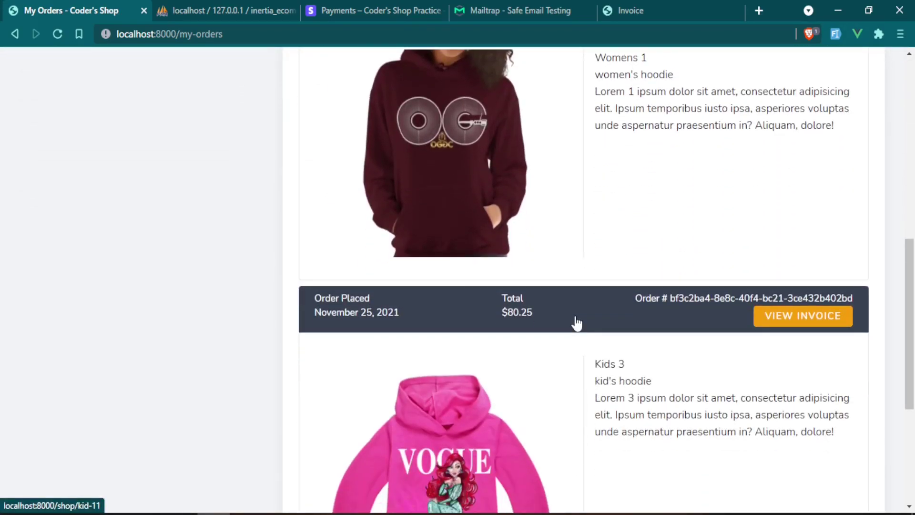
{"action": "scroll", "coordinate": [577, 323], "scroll_direction": "down", "scroll_amount": 4}
{"action": "scroll", "coordinate": [576, 323], "scroll_direction": "down", "scroll_amount": 1}
{"action": "scroll", "coordinate": [577, 323], "scroll_direction": "up", "scroll_amount": 1}
{"action": "scroll", "coordinate": [577, 323], "scroll_direction": "up", "scroll_amount": 1}
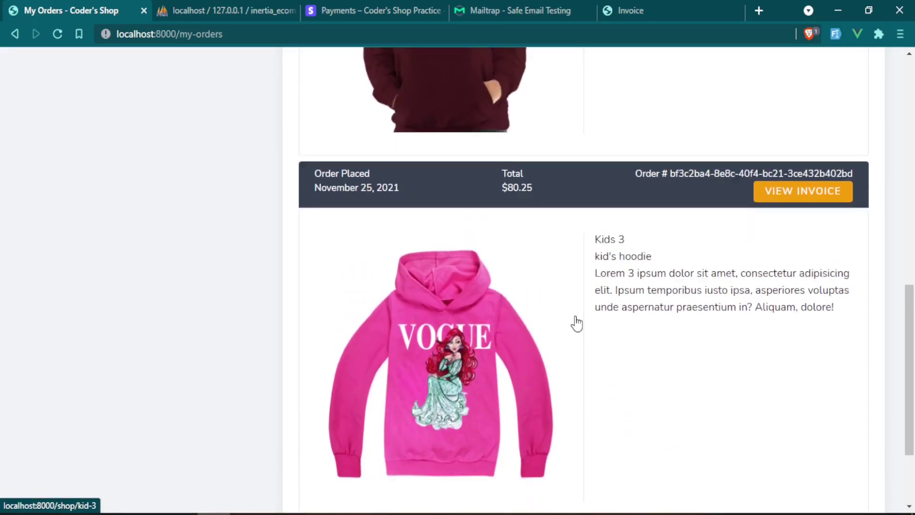
{"action": "scroll", "coordinate": [577, 323], "scroll_direction": "down", "scroll_amount": 3}
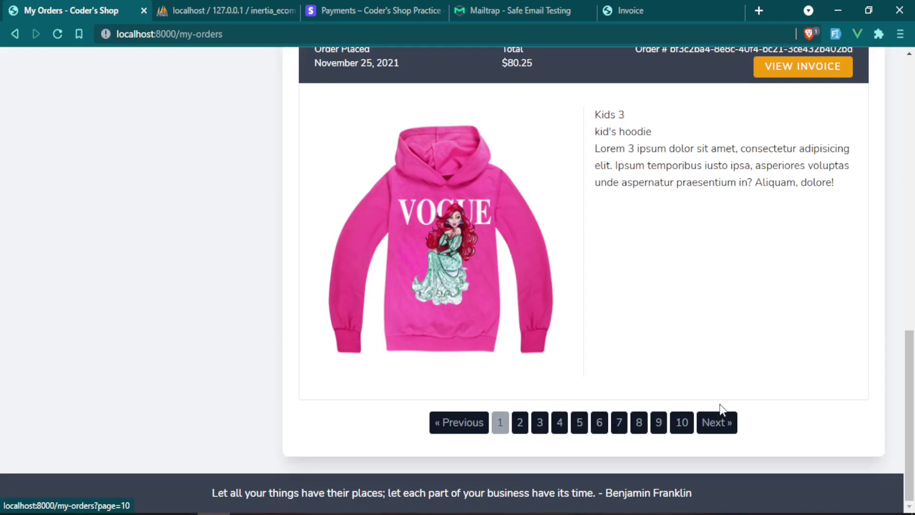
{"action": "scroll", "coordinate": [720, 405], "scroll_direction": "up", "scroll_amount": 5}
{"action": "scroll", "coordinate": [721, 405], "scroll_direction": "up", "scroll_amount": 5}
{"action": "scroll", "coordinate": [720, 405], "scroll_direction": "up", "scroll_amount": 10}
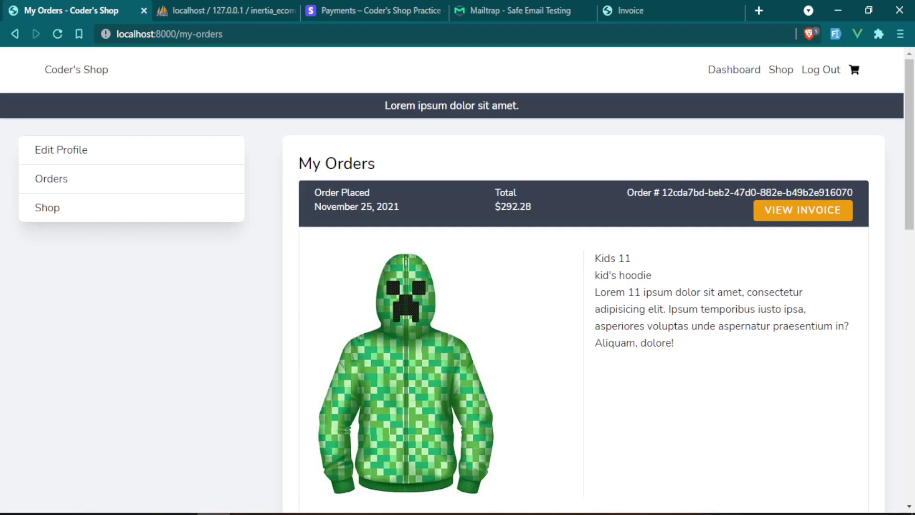
Step: View the invoice for the $292.28 order from November 25, 2021 with the Kids 11 hoodie
{"action": "left_click", "coordinate": [813, 214]}
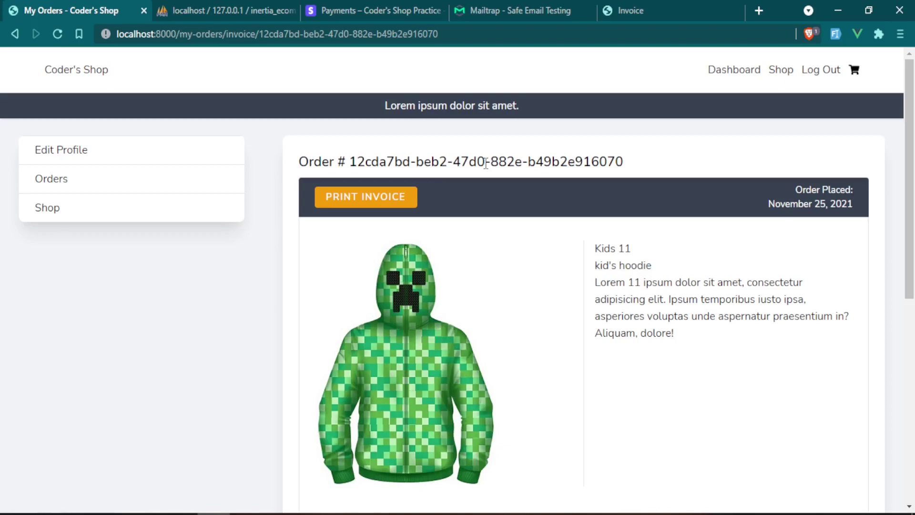
{"action": "scroll", "coordinate": [587, 197], "scroll_direction": "down", "scroll_amount": 3}
{"action": "scroll", "coordinate": [588, 196], "scroll_direction": "up", "scroll_amount": 3}
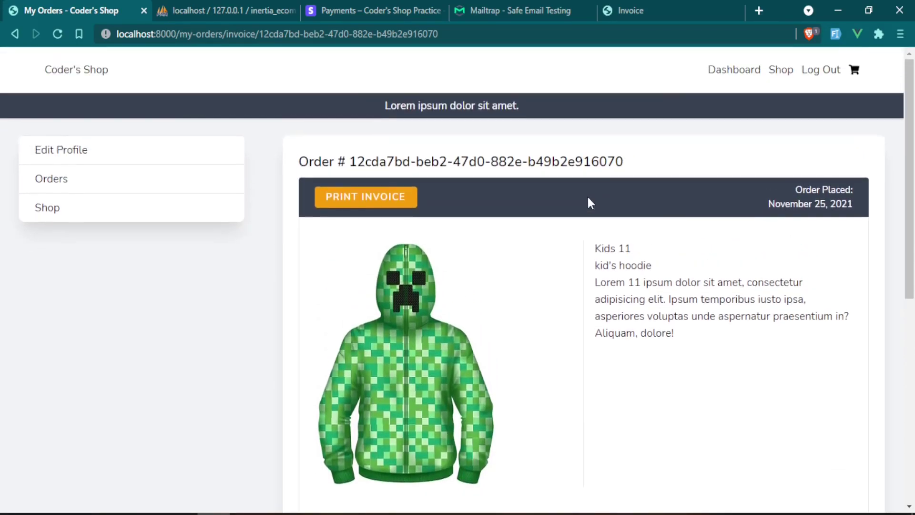
{"action": "left_click", "coordinate": [341, 200]}
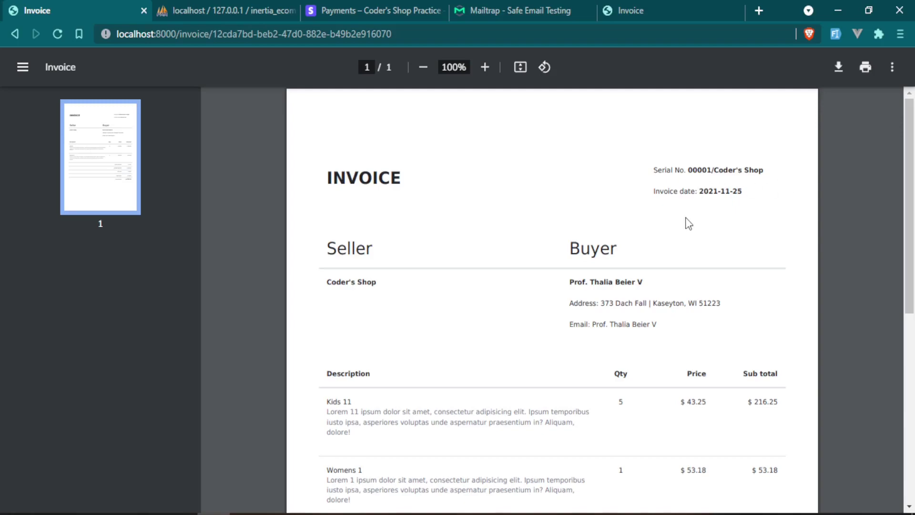
{"action": "scroll", "coordinate": [688, 223], "scroll_direction": "down", "scroll_amount": 1}
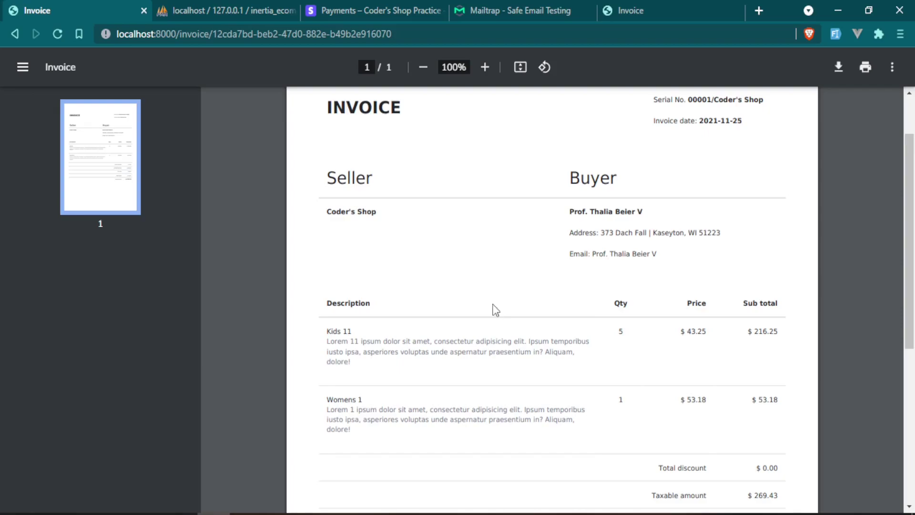
{"action": "scroll", "coordinate": [380, 333], "scroll_direction": "down", "scroll_amount": 2}
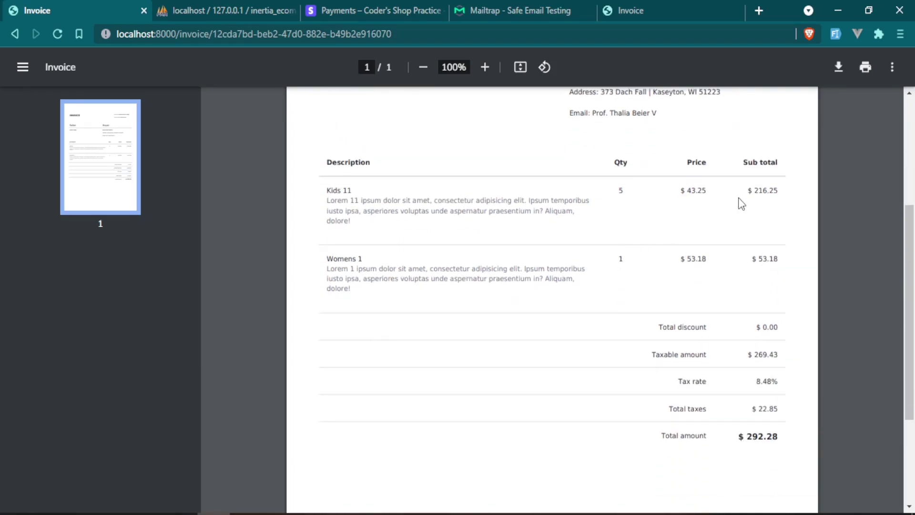
{"action": "scroll", "coordinate": [740, 202], "scroll_direction": "down", "scroll_amount": 1}
{"action": "scroll", "coordinate": [740, 202], "scroll_direction": "down", "scroll_amount": 1}
{"action": "scroll", "coordinate": [740, 202], "scroll_direction": "up", "scroll_amount": 4}
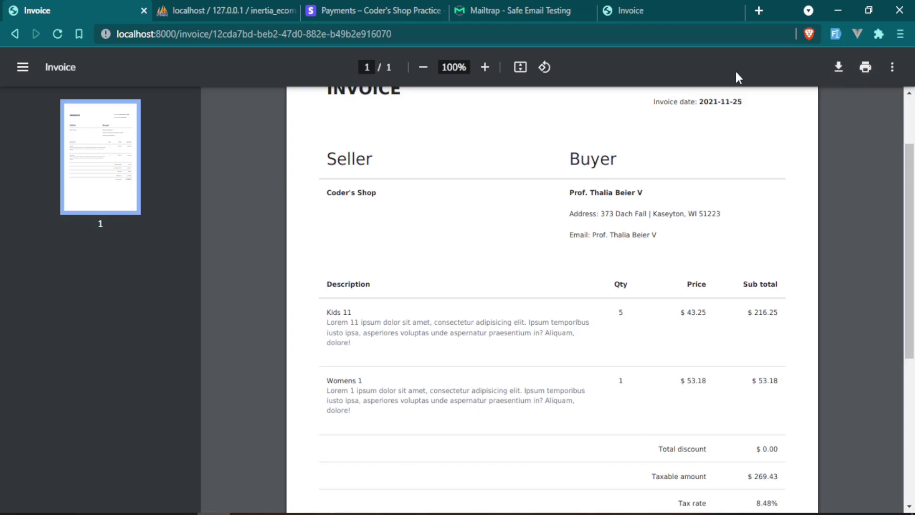
{"action": "scroll", "coordinate": [304, 195], "scroll_direction": "up", "scroll_amount": 2}
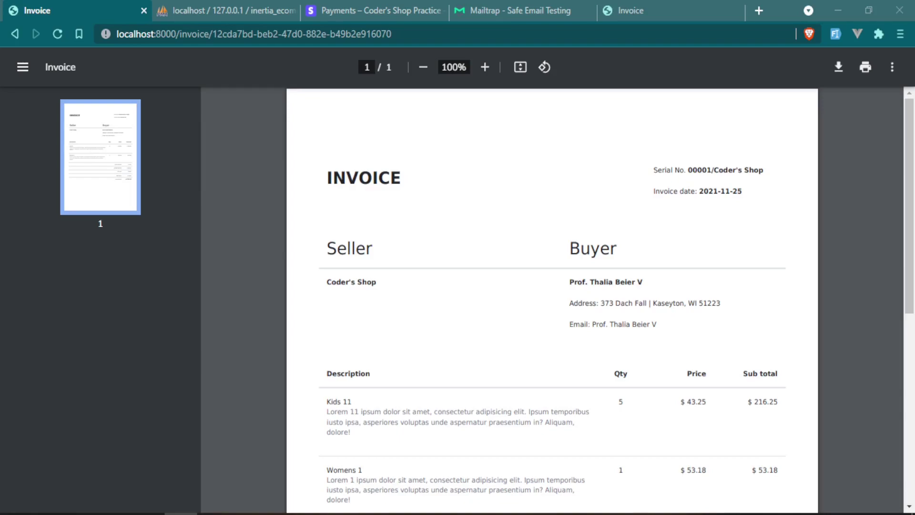
{"action": "key", "text": "alt+Left"}
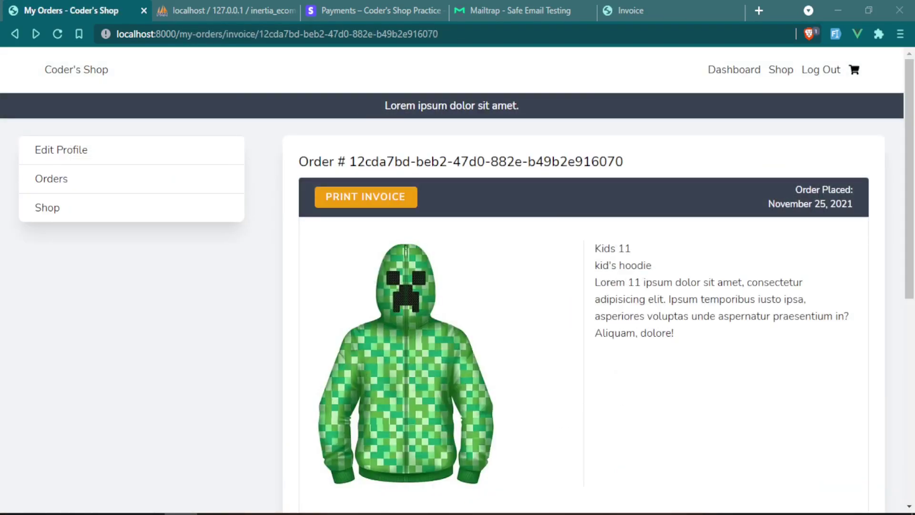